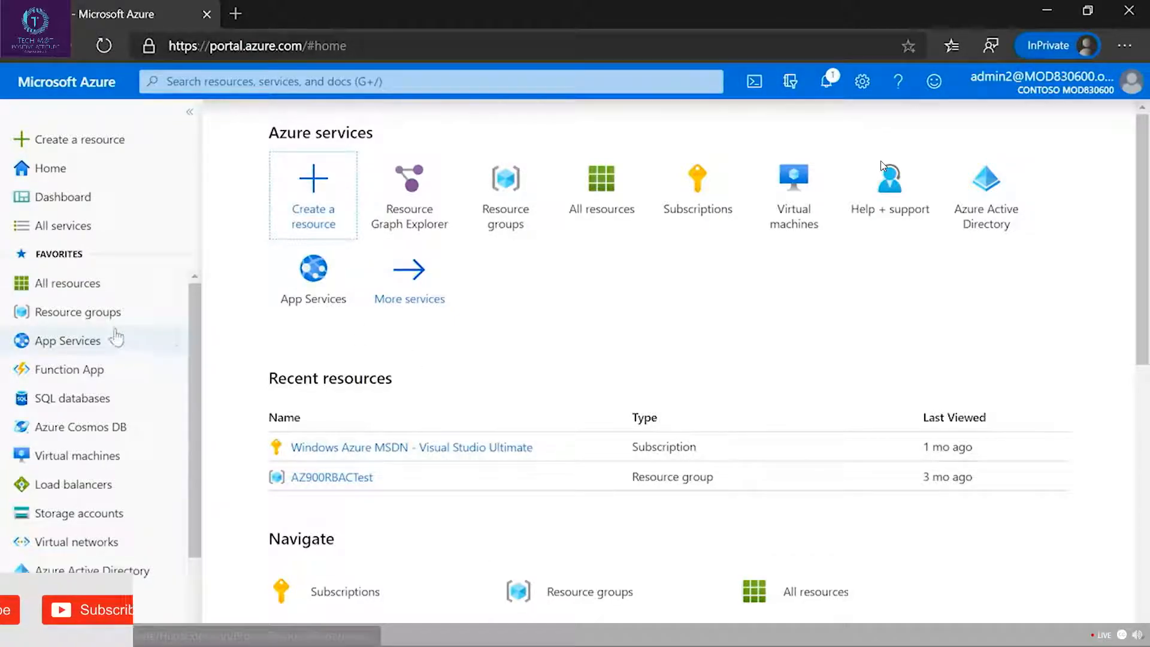
Check which resource groups the signed-in account can access, including those offered for a new Windows Server 2016 VM.
{"action": "left_click", "coordinate": [99, 314]}
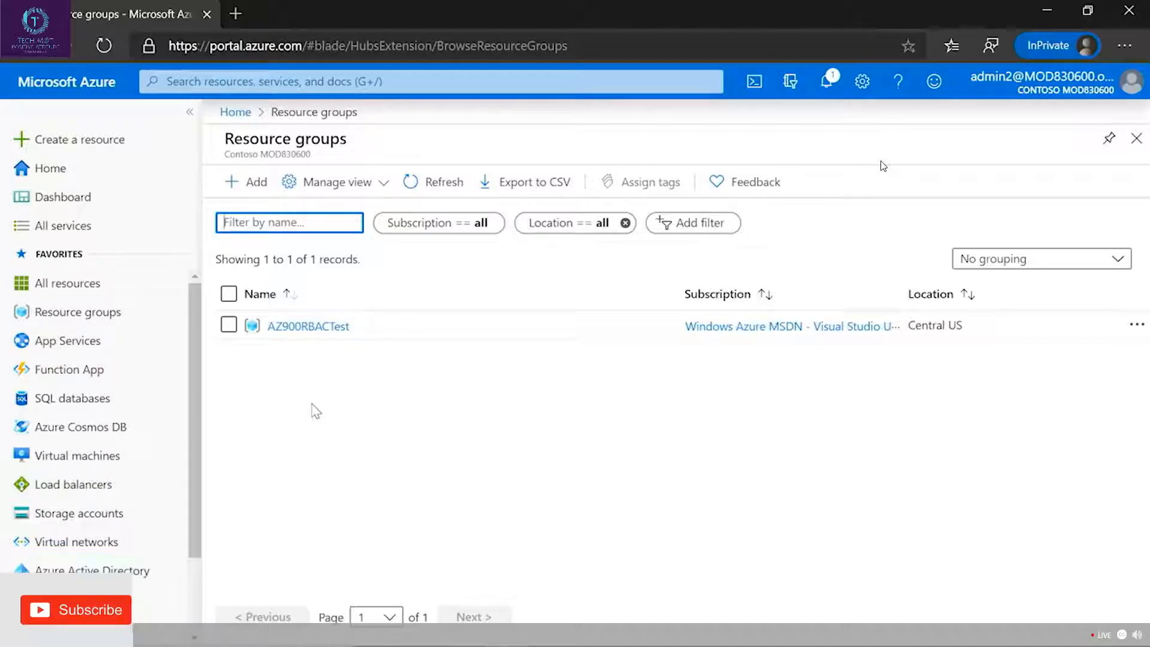
{"action": "left_click", "coordinate": [115, 145]}
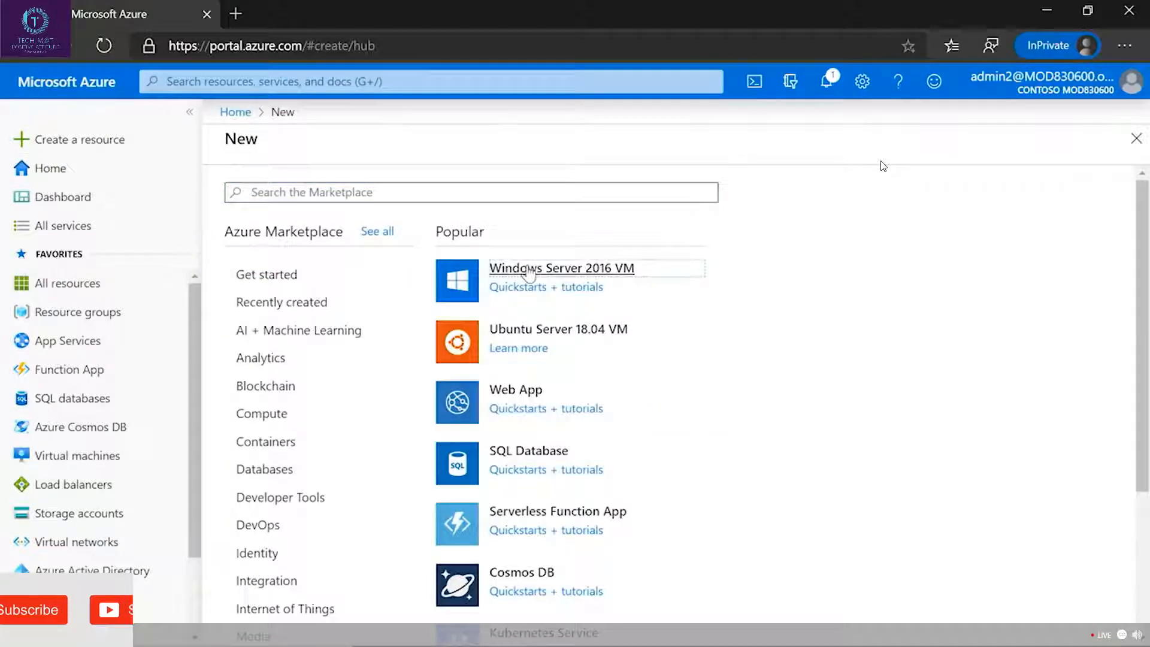
{"action": "left_click", "coordinate": [528, 272]}
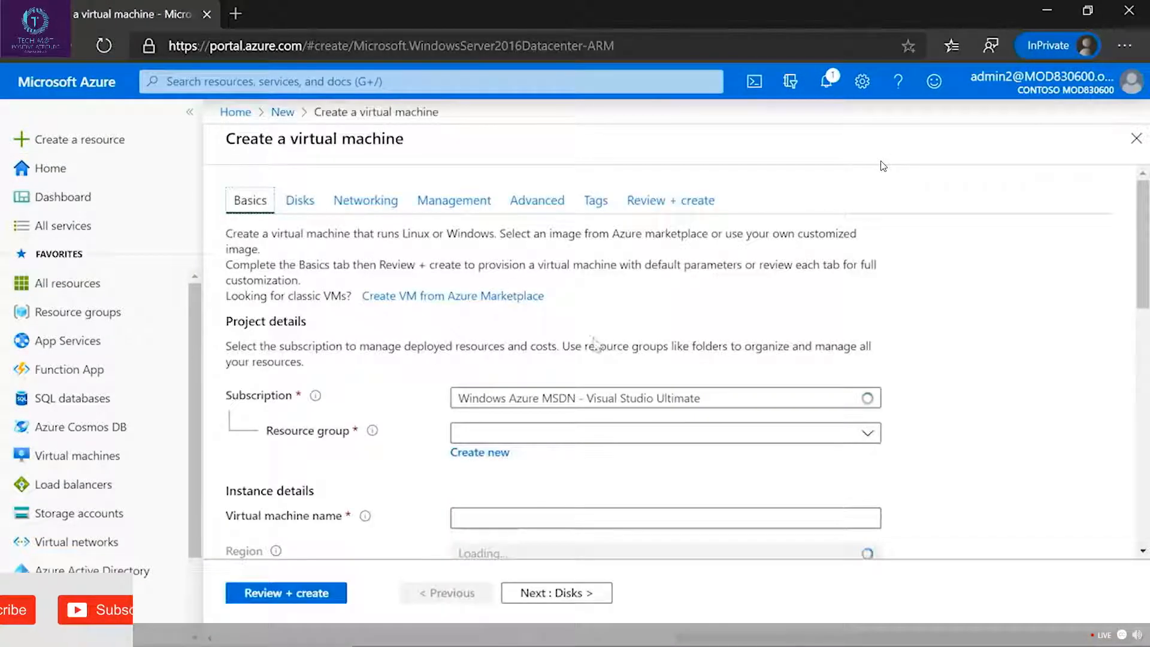
{"action": "left_click", "coordinate": [850, 436]}
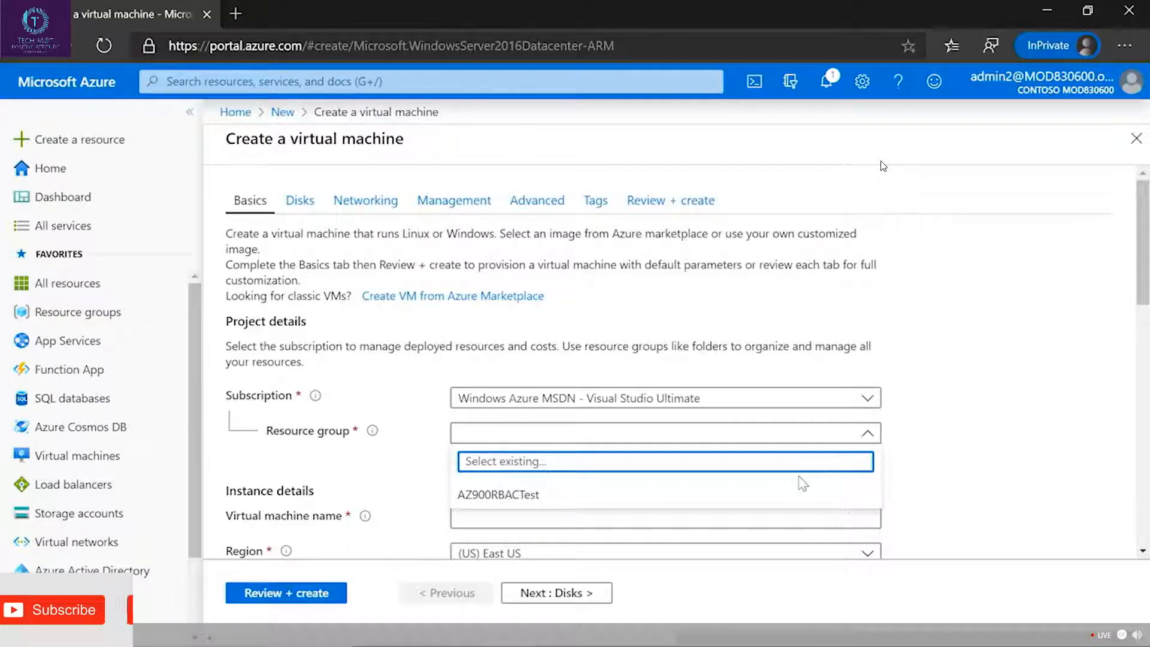
{"action": "left_click", "coordinate": [920, 430]}
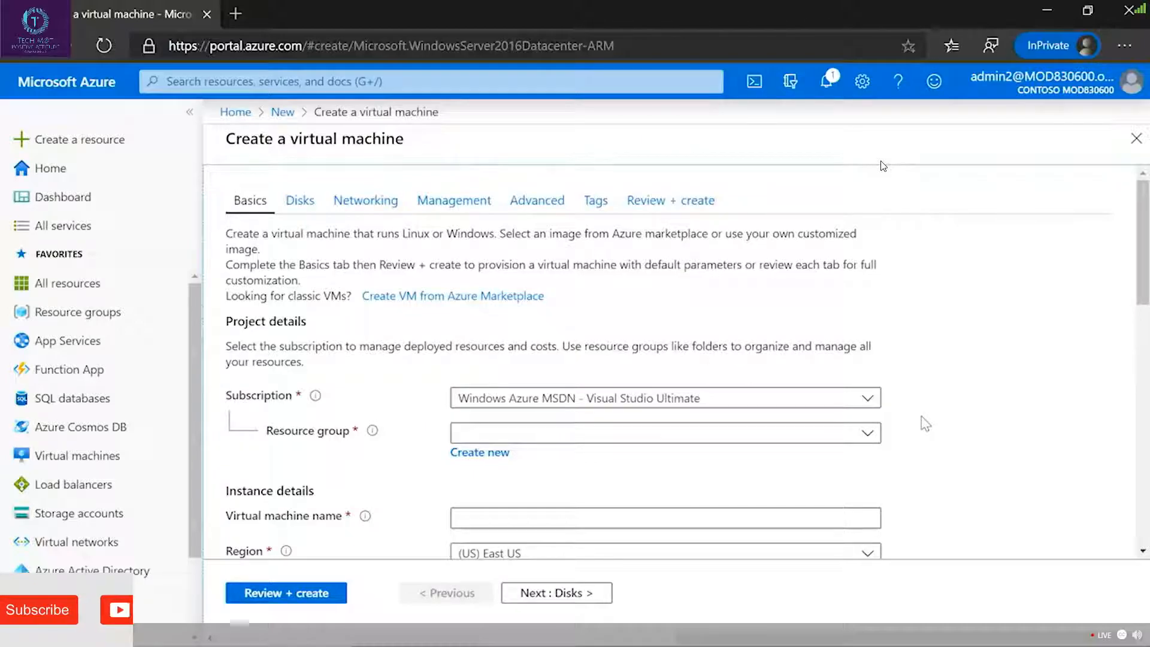
Switch to the other Azure portal window, signed in with the administrator account, and open the AzFUN resource group.
{"action": "key", "text": "alt+Tab"}
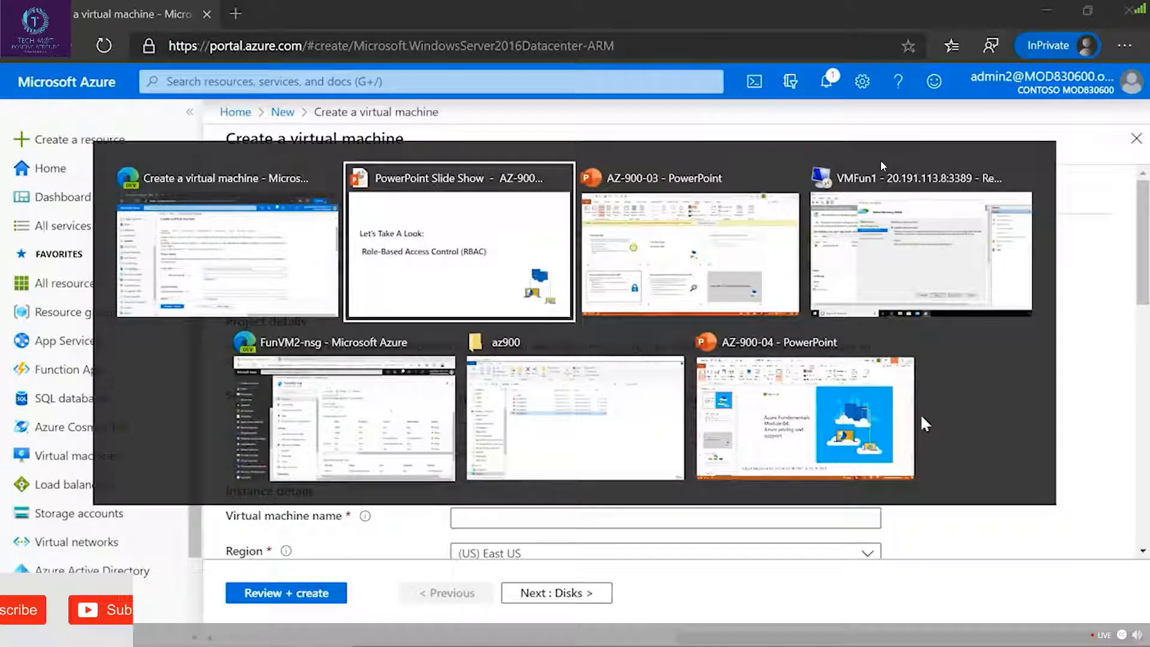
{"action": "key", "text": "alt+Tab"}
{"action": "key", "text": "alt+Tab"}
{"action": "key", "text": "alt+Tab"}
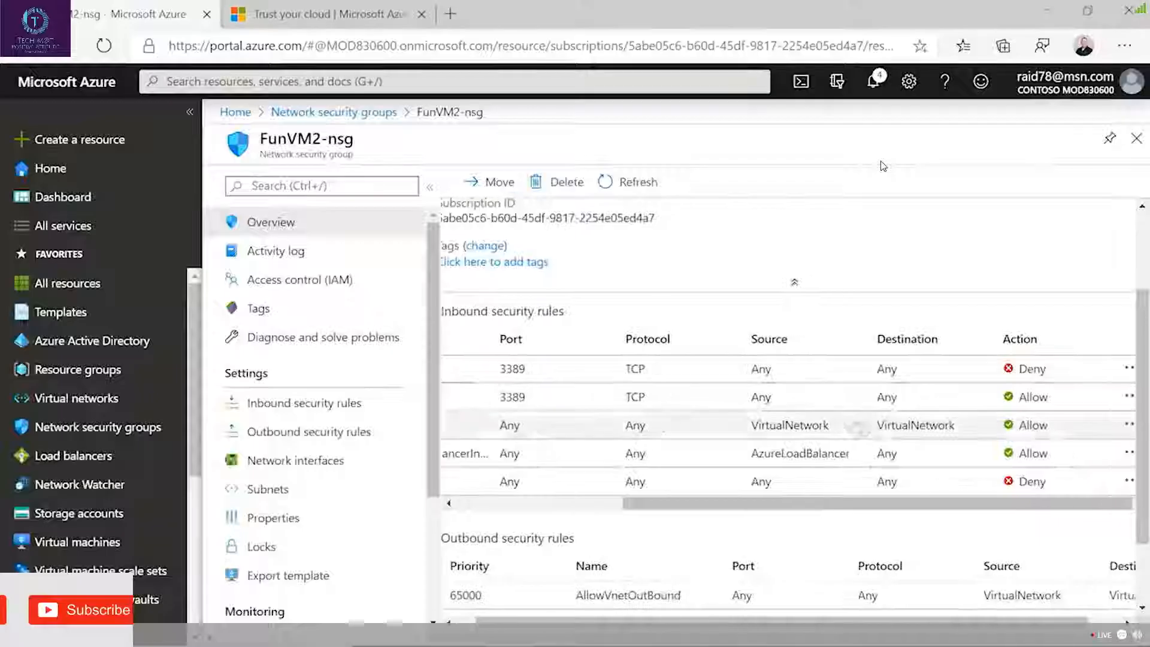
{"action": "left_click", "coordinate": [78, 370]}
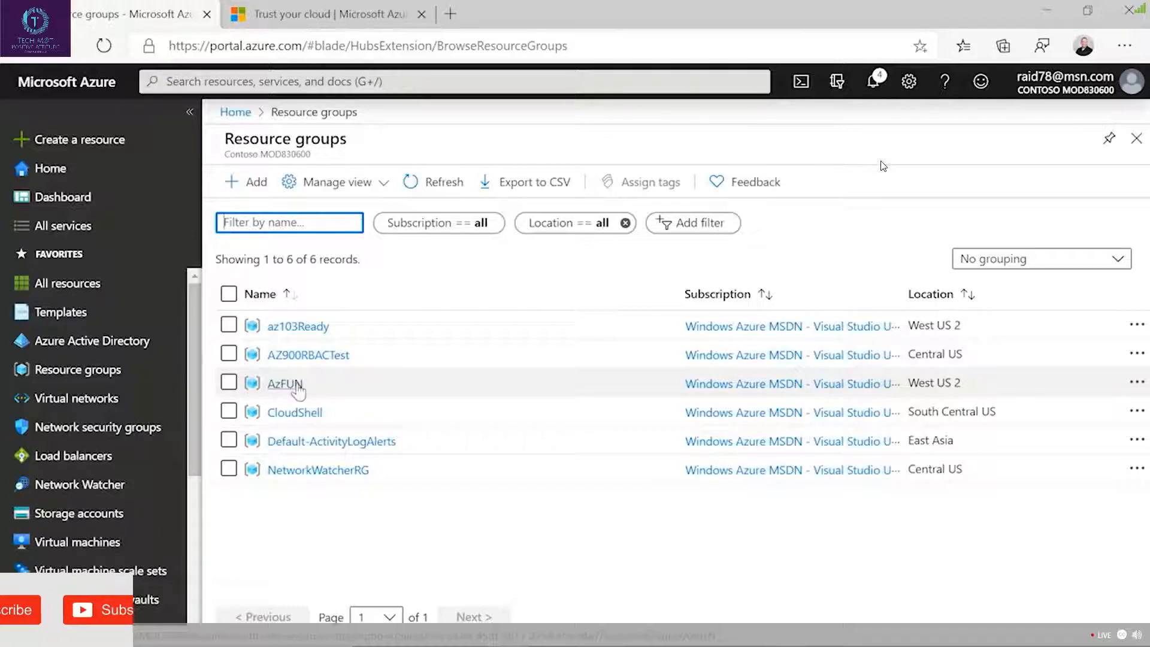
{"action": "left_click", "coordinate": [285, 384]}
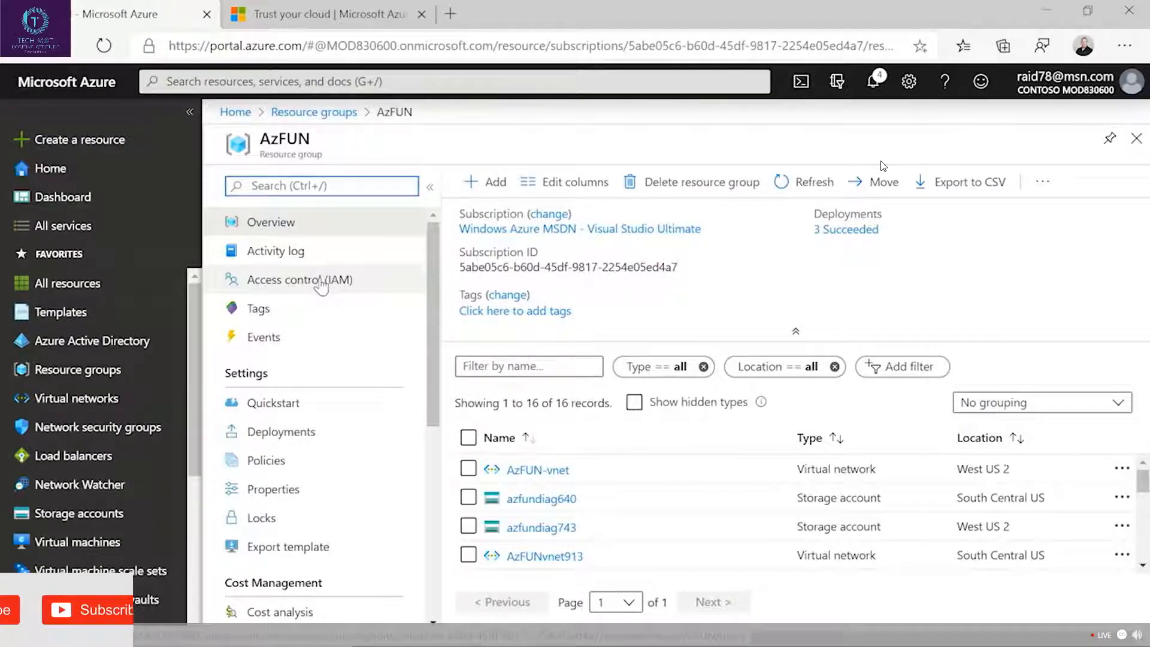
Review the existing role assignments under AzFUN's Access control (IAM).
{"action": "left_click", "coordinate": [320, 282]}
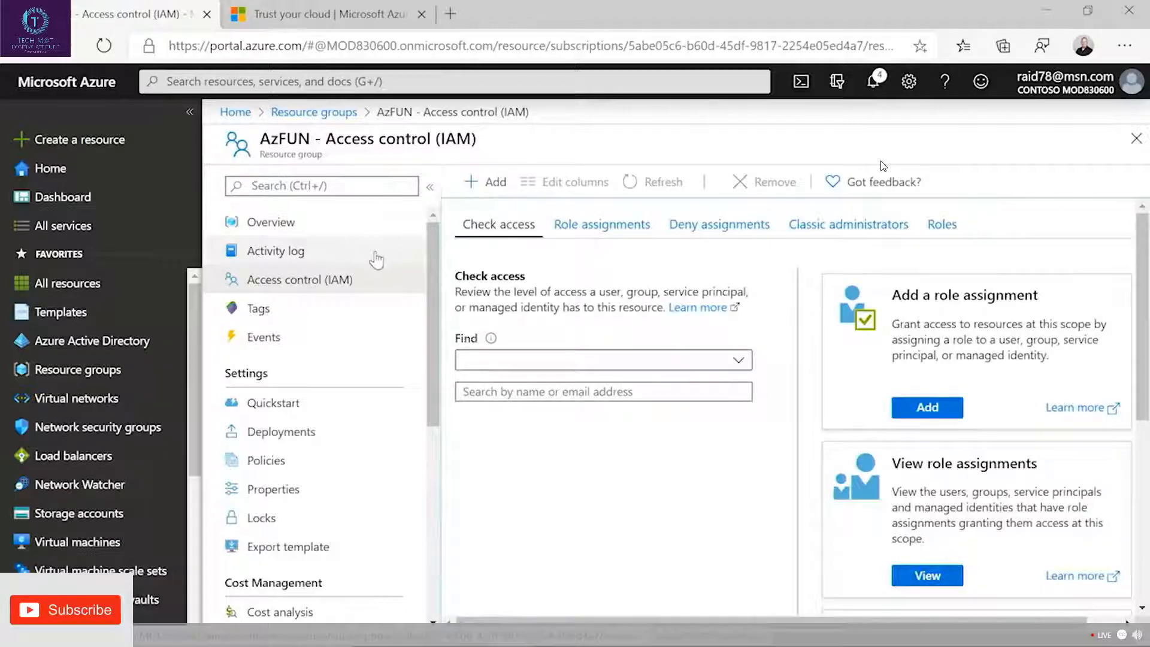
{"action": "left_click", "coordinate": [600, 225]}
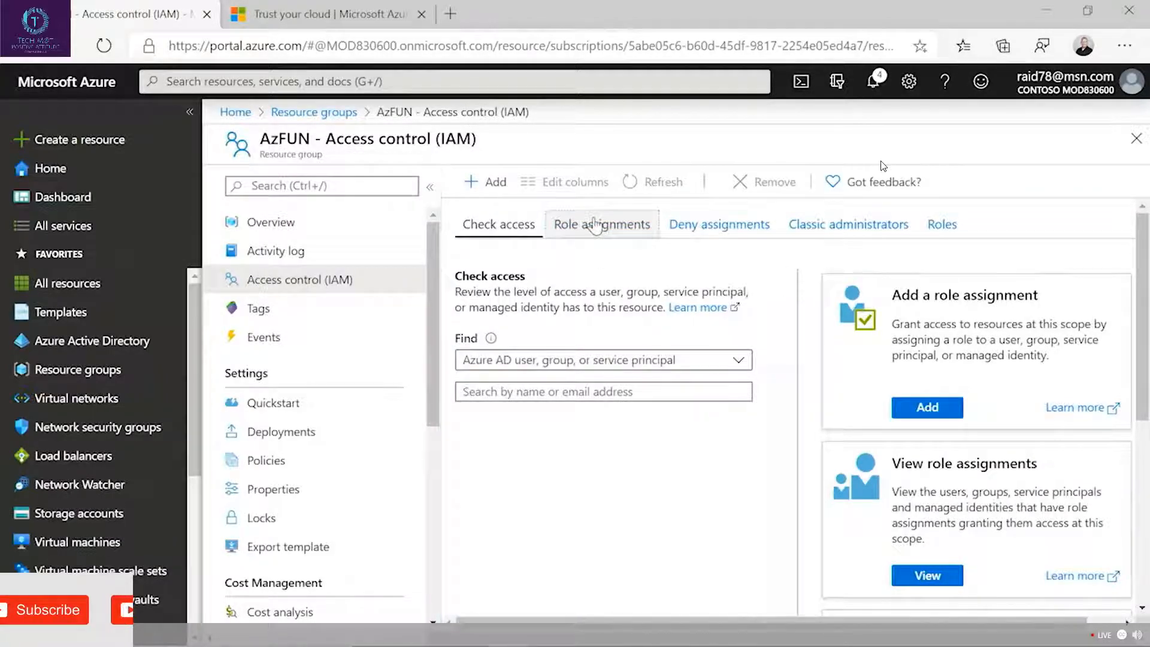
{"action": "scroll", "coordinate": [672, 449], "scroll_direction": "down", "scroll_amount": 4}
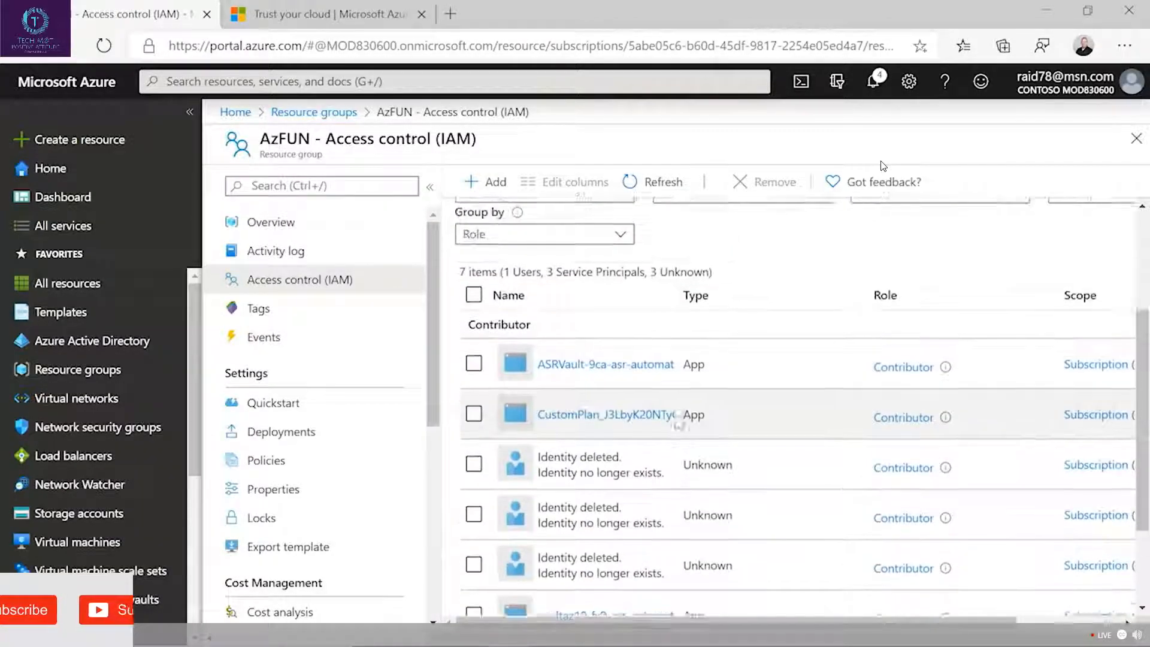
{"action": "scroll", "coordinate": [675, 413], "scroll_direction": "down", "scroll_amount": 2}
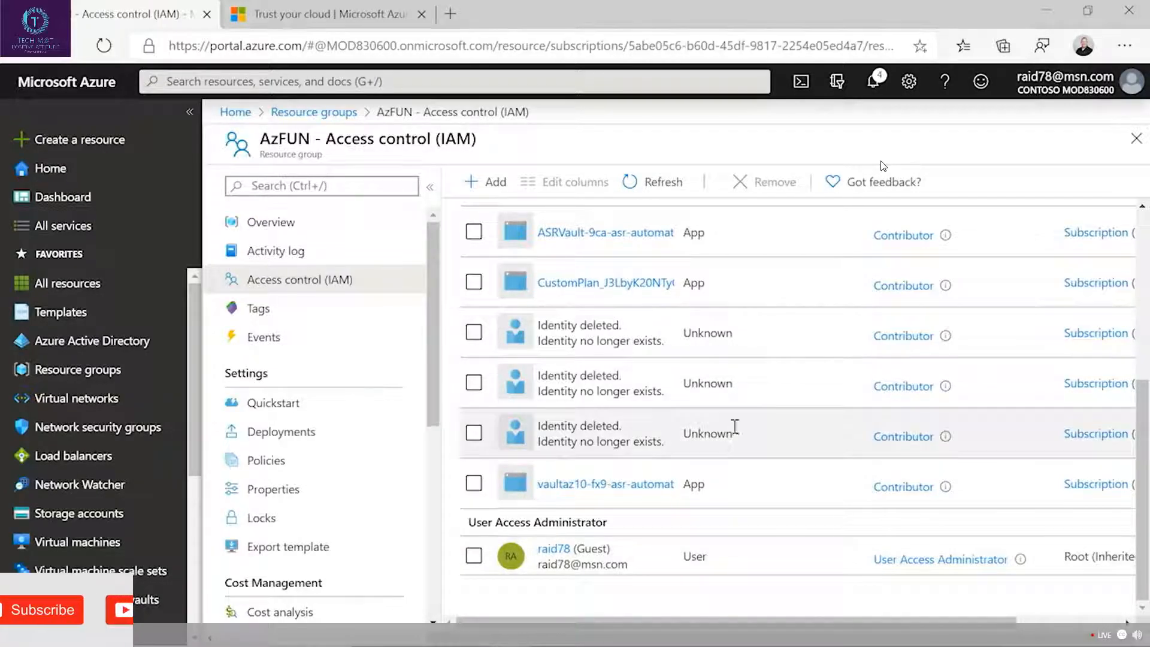
{"action": "scroll", "coordinate": [734, 426], "scroll_direction": "up", "scroll_amount": 3}
Start a new role assignment on AzFUN, look through the available roles and choose Owner.
{"action": "left_click", "coordinate": [489, 184]}
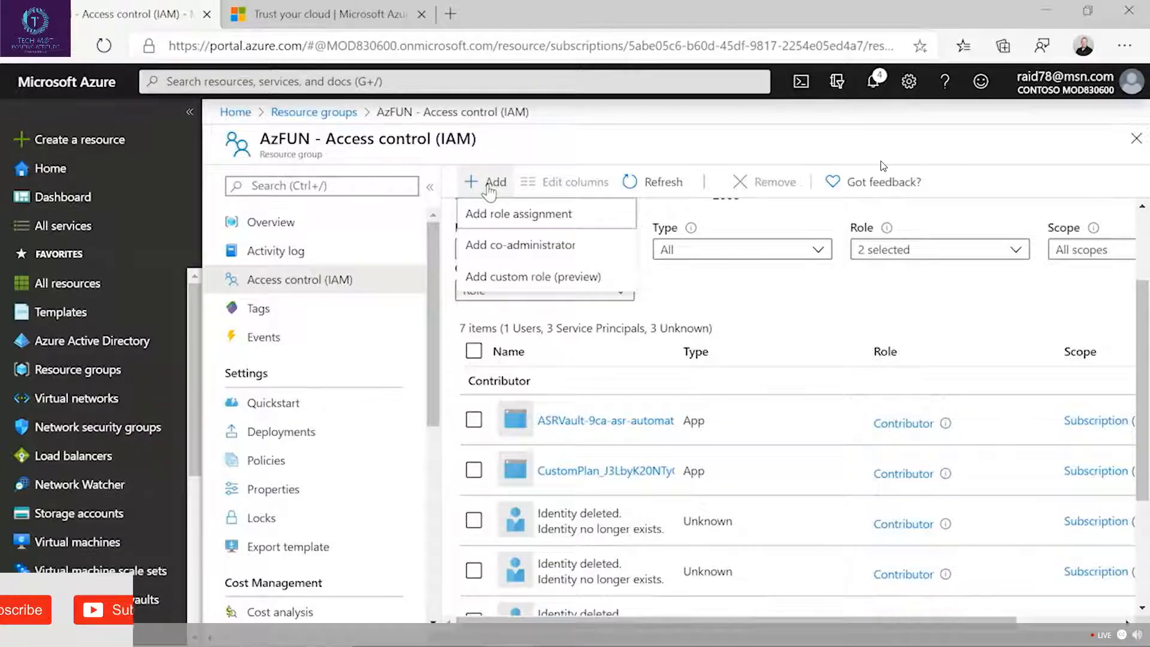
{"action": "left_click", "coordinate": [488, 214]}
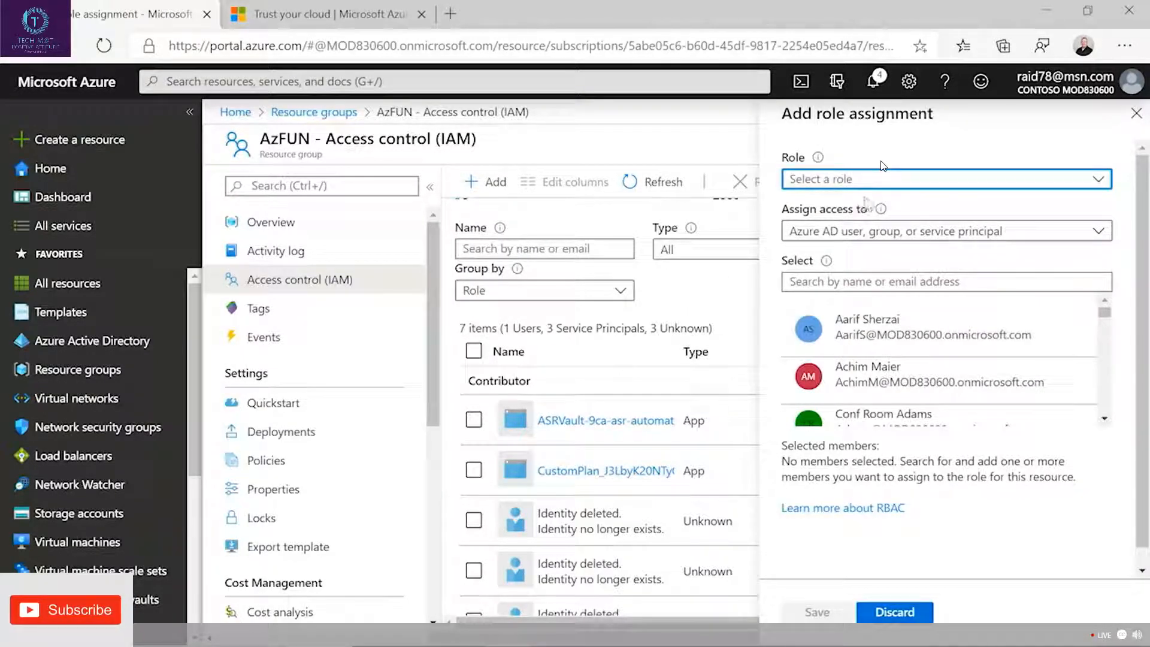
{"action": "left_click", "coordinate": [898, 184]}
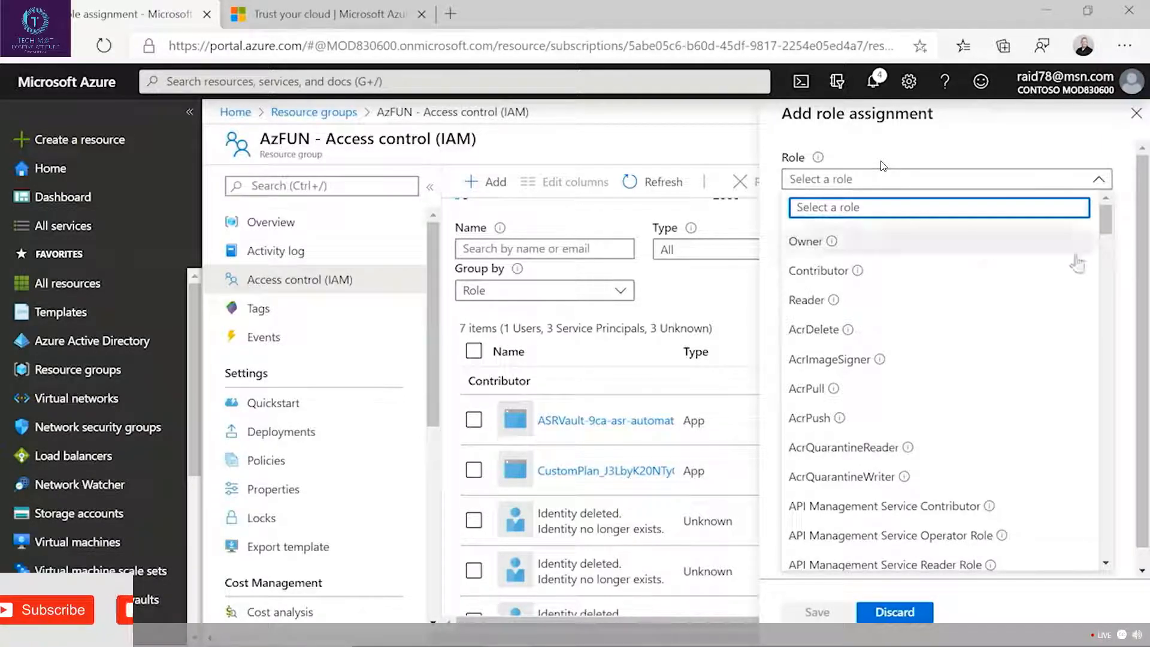
{"action": "left_click_drag", "start_coordinate": [1102, 216], "coordinate": [1096, 304]}
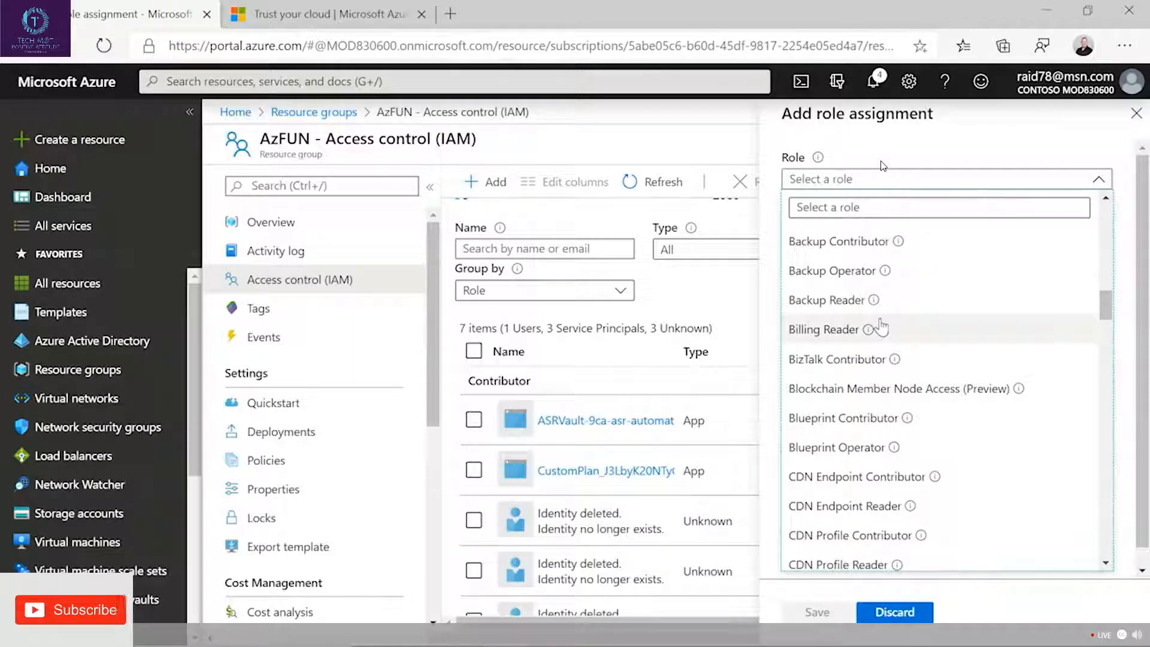
{"action": "scroll", "coordinate": [908, 358], "scroll_direction": "up", "scroll_amount": 4}
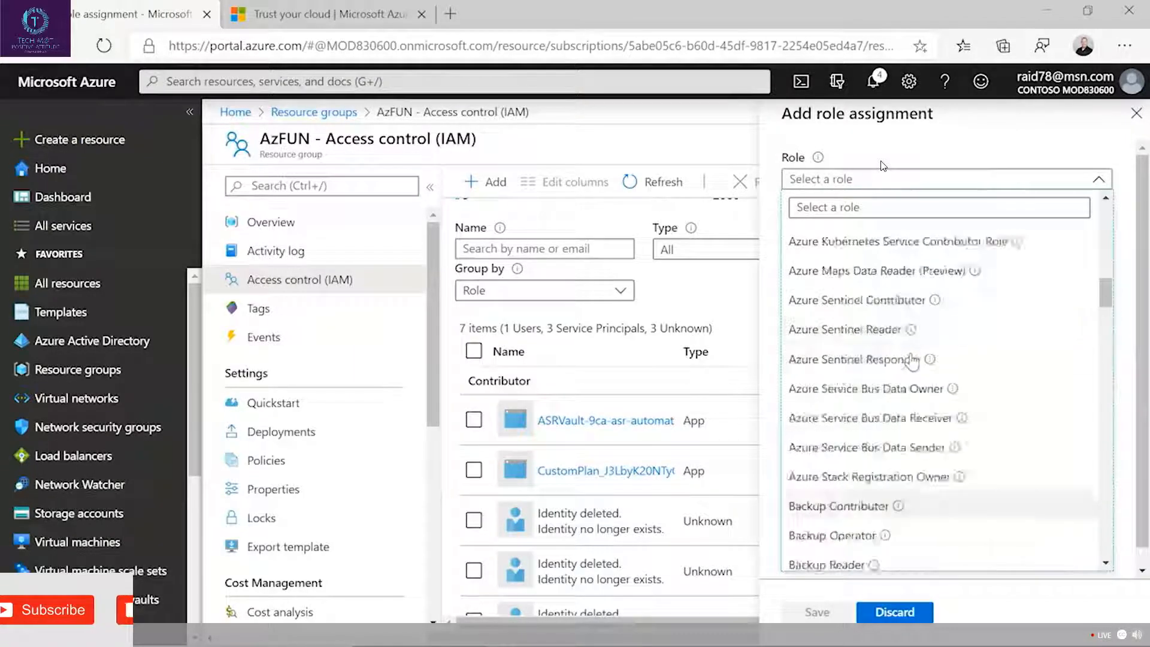
{"action": "scroll", "coordinate": [958, 401], "scroll_direction": "down", "scroll_amount": 1}
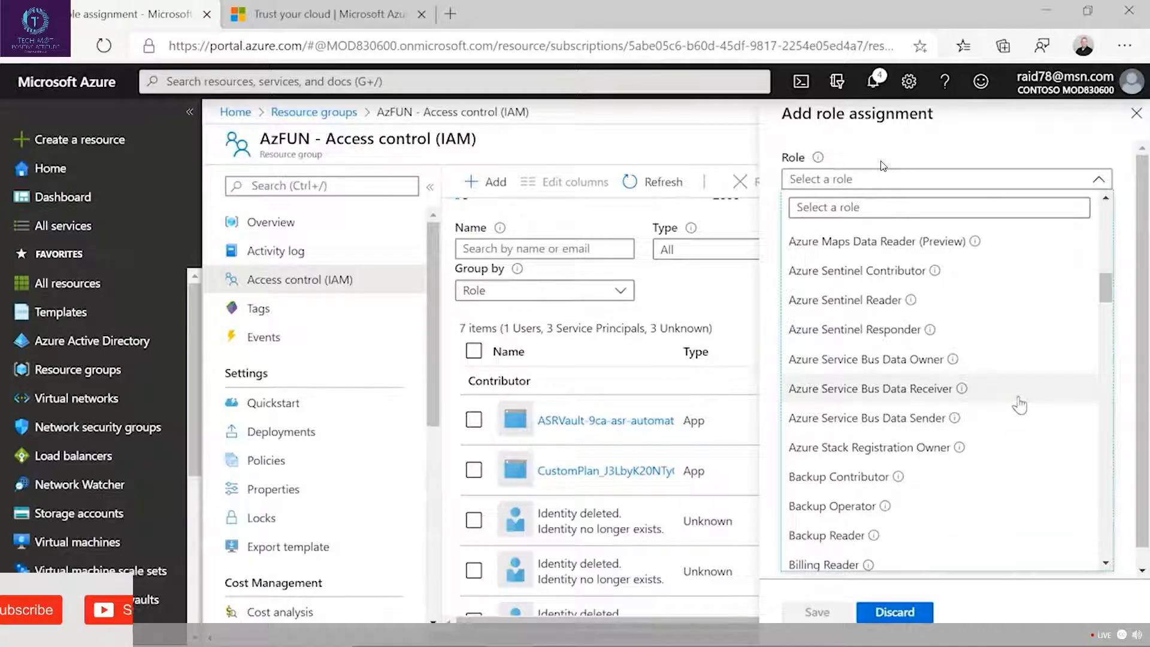
{"action": "scroll", "coordinate": [1018, 405], "scroll_direction": "down", "scroll_amount": 1}
{"action": "scroll", "coordinate": [1017, 403], "scroll_direction": "up", "scroll_amount": 6}
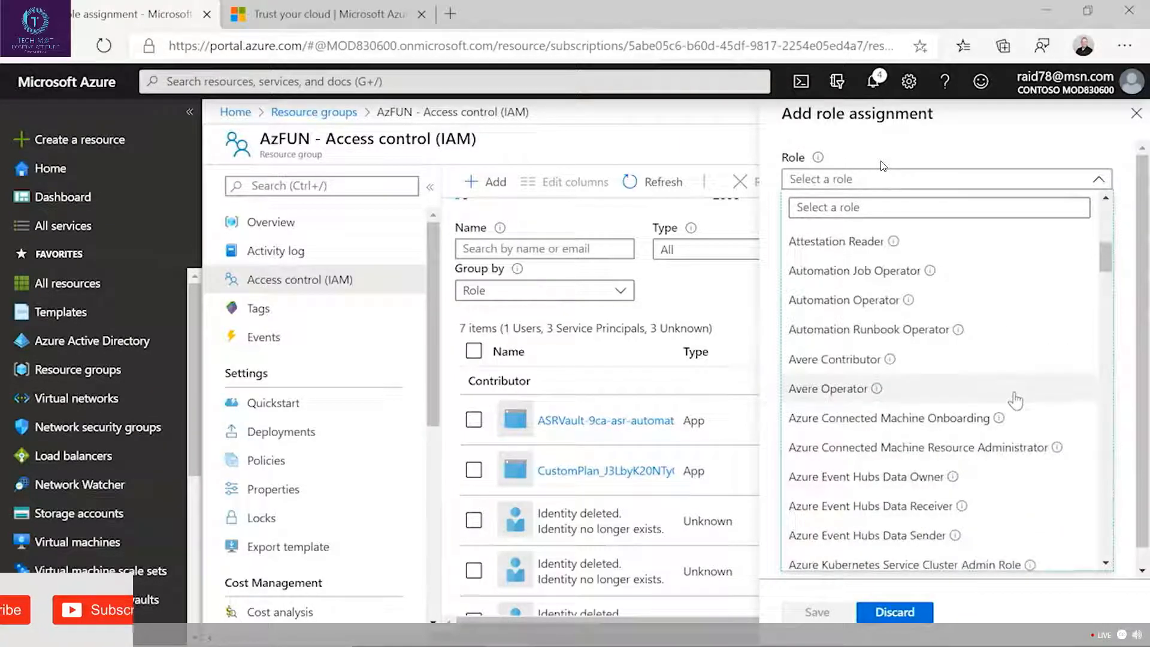
{"action": "scroll", "coordinate": [1010, 392], "scroll_direction": "up", "scroll_amount": 6}
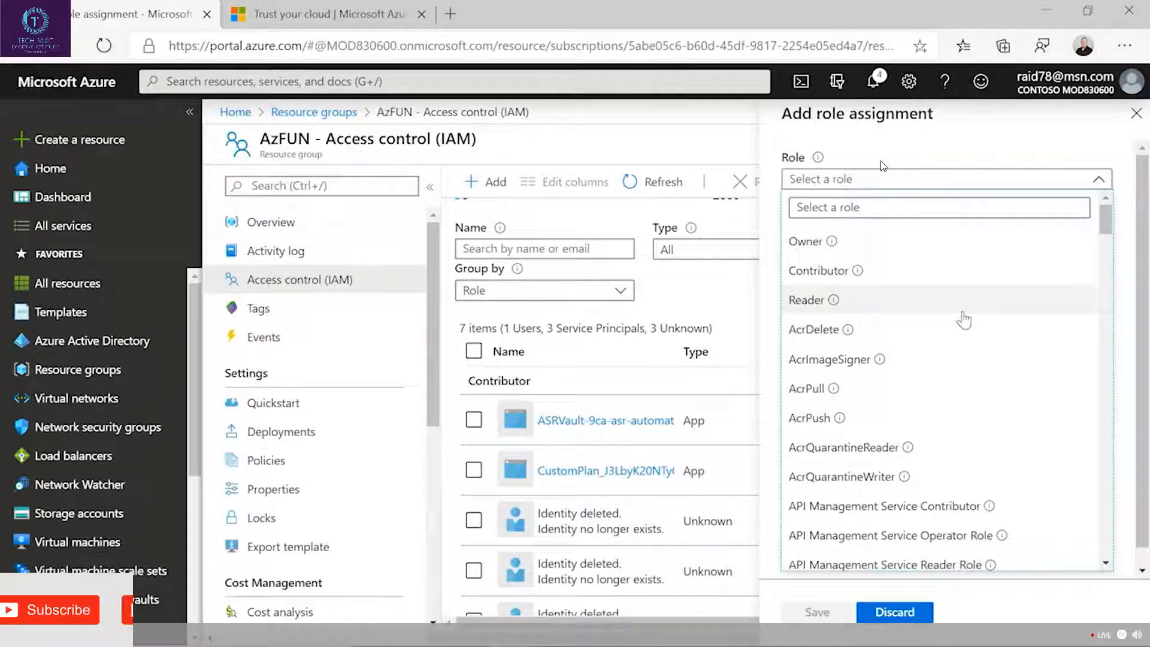
{"action": "left_click", "coordinate": [910, 249]}
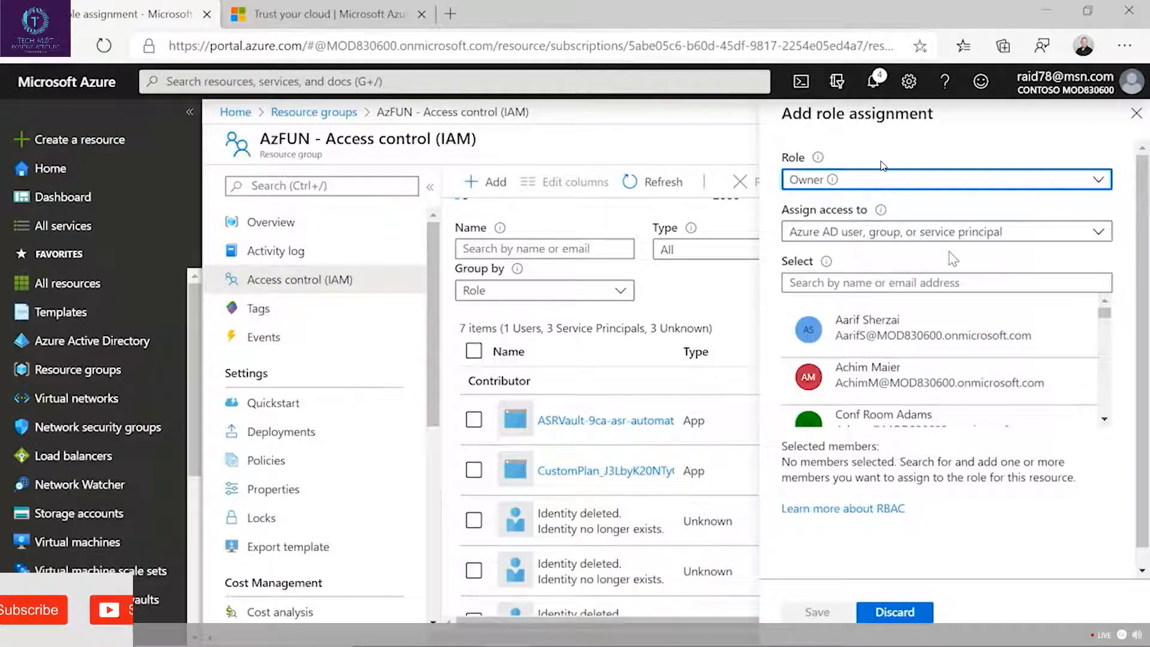
Keep access assigned to an Azure AD user, group, or service principal, select admin2 as the member and save the role assignment.
{"action": "left_click", "coordinate": [881, 240]}
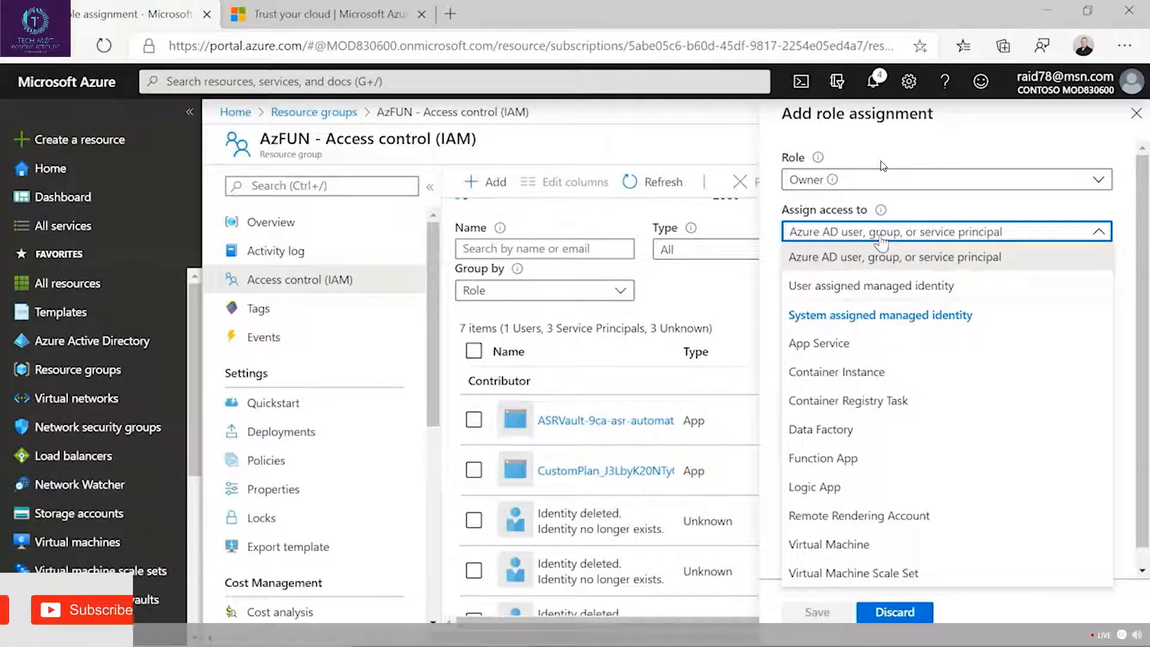
{"action": "left_click", "coordinate": [881, 233]}
{"action": "left_click", "coordinate": [881, 233]}
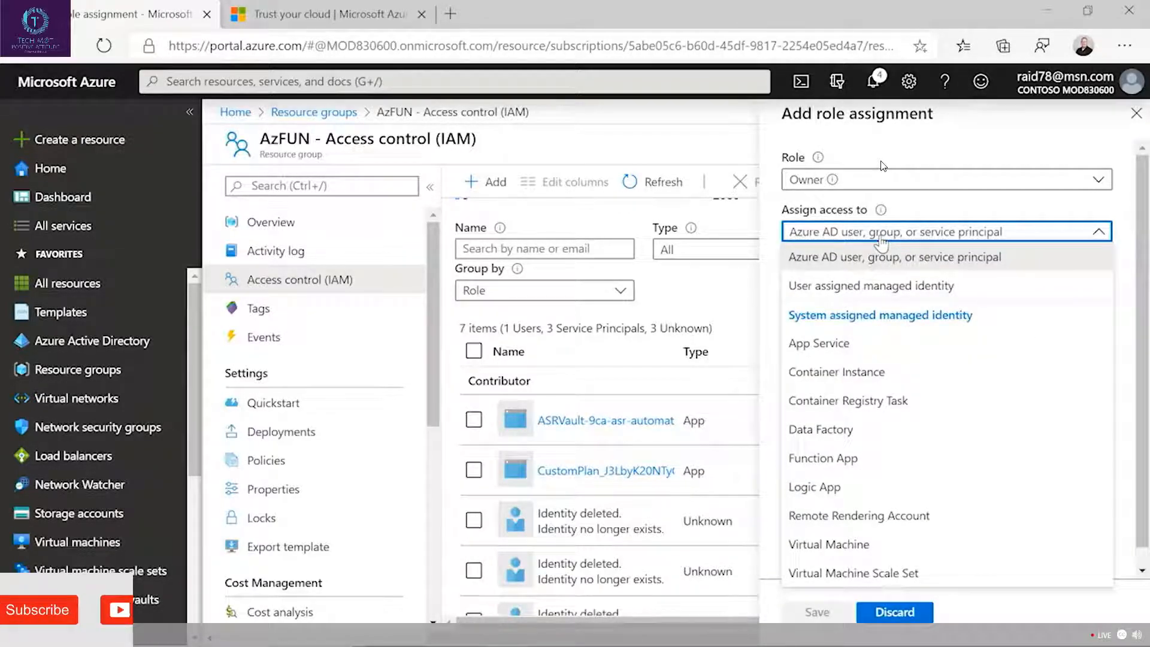
{"action": "left_click", "coordinate": [881, 237]}
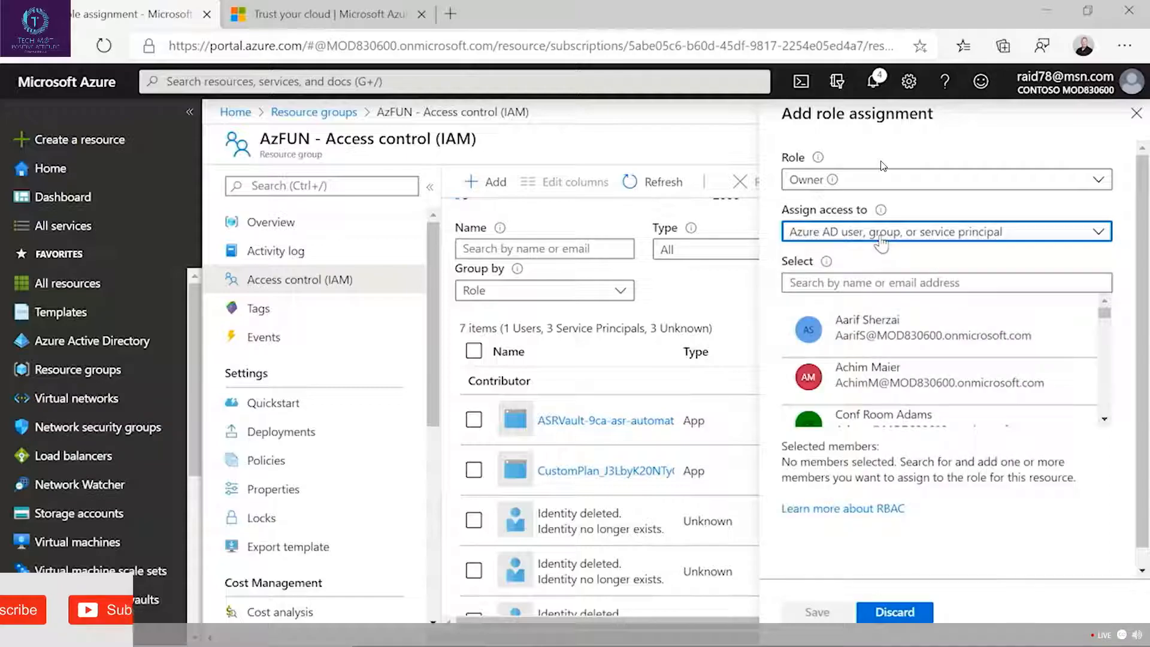
{"action": "left_click", "coordinate": [841, 281]}
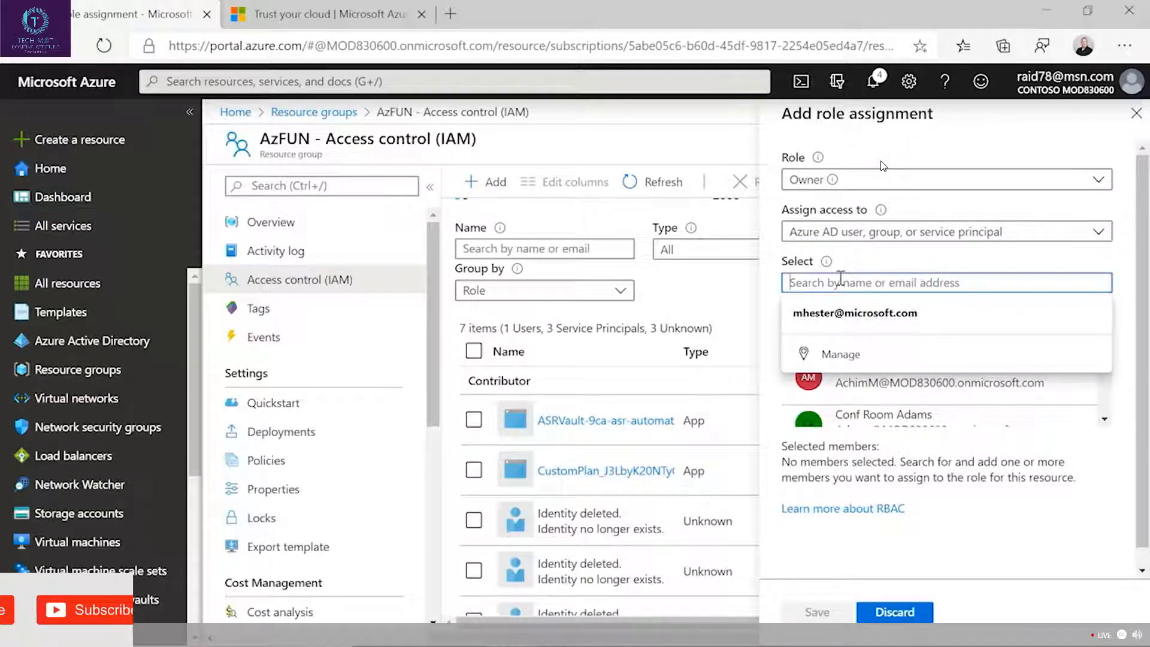
{"action": "type", "text": "admin2"}
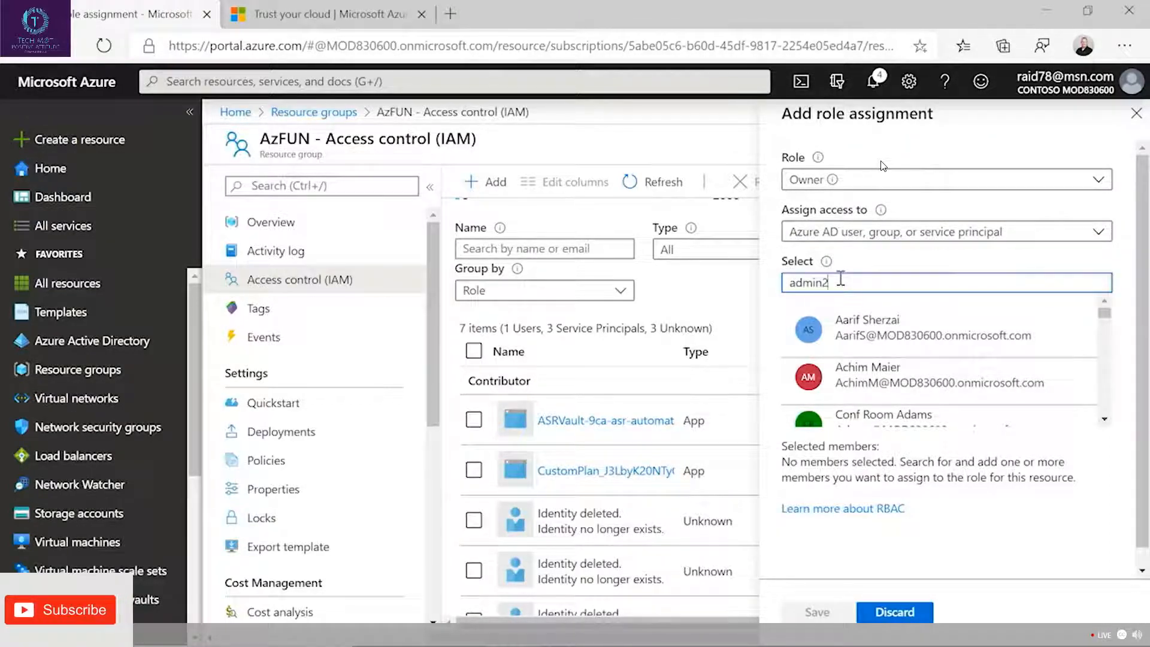
{"action": "left_click", "coordinate": [892, 333]}
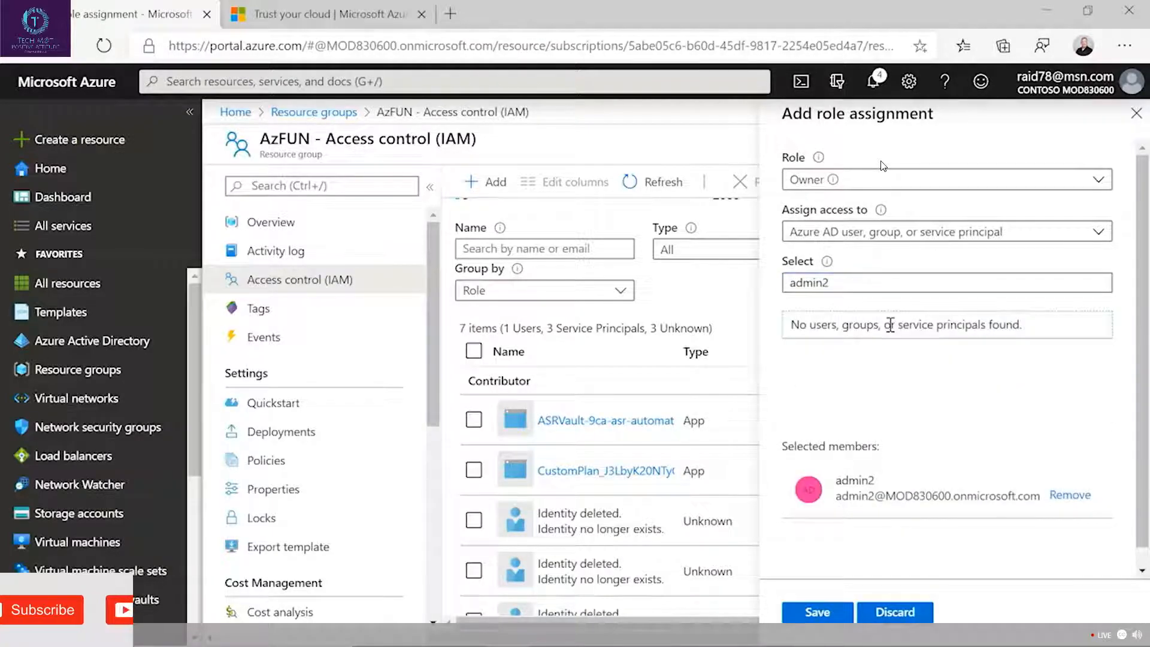
{"action": "left_click", "coordinate": [816, 612]}
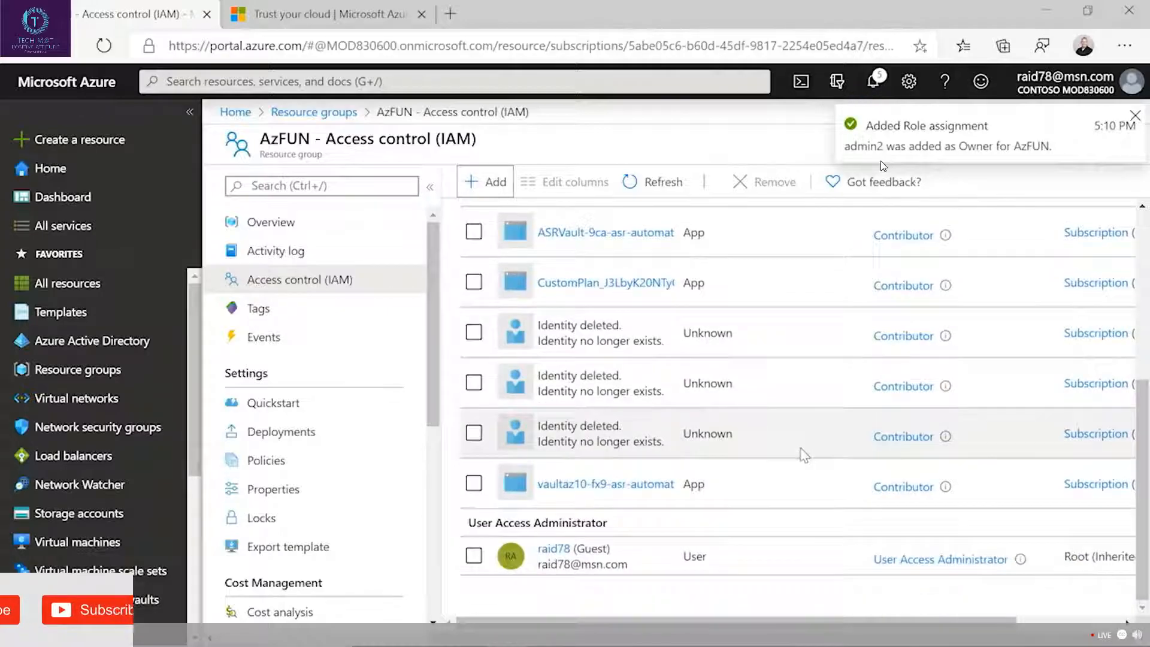
Check the new Owner entry in AzFUN's role assignments and list the resource groups in admin2's InPrivate Azure portal window.
{"action": "scroll", "coordinate": [806, 459], "scroll_direction": "down", "scroll_amount": 3}
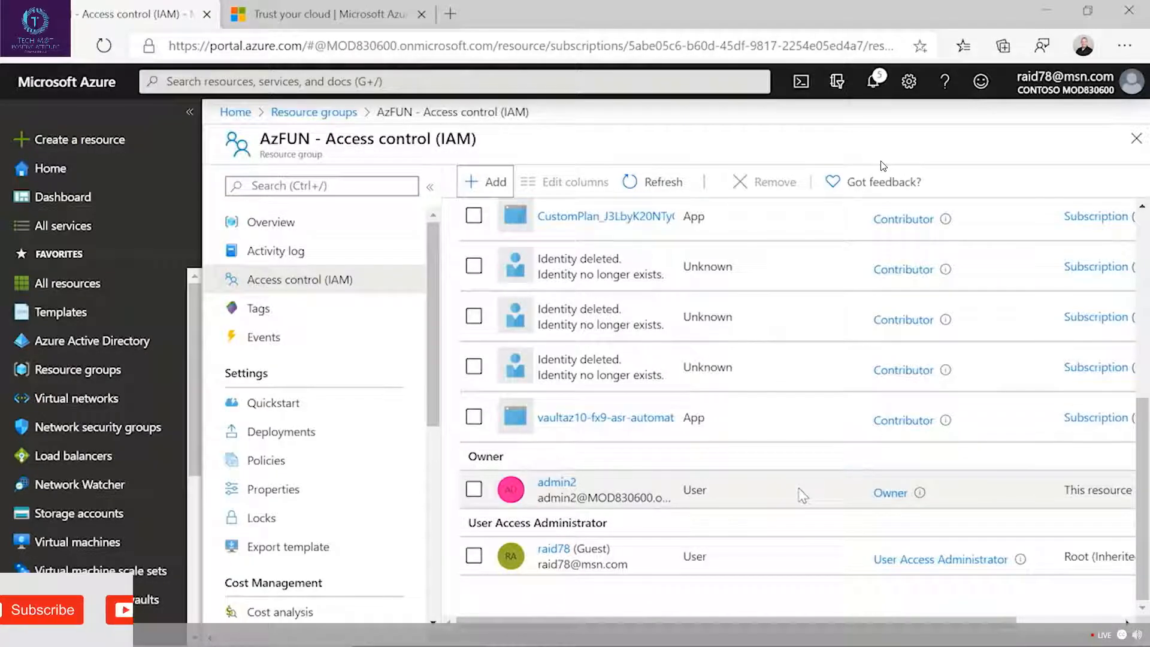
{"action": "key", "text": "alt+Tab"}
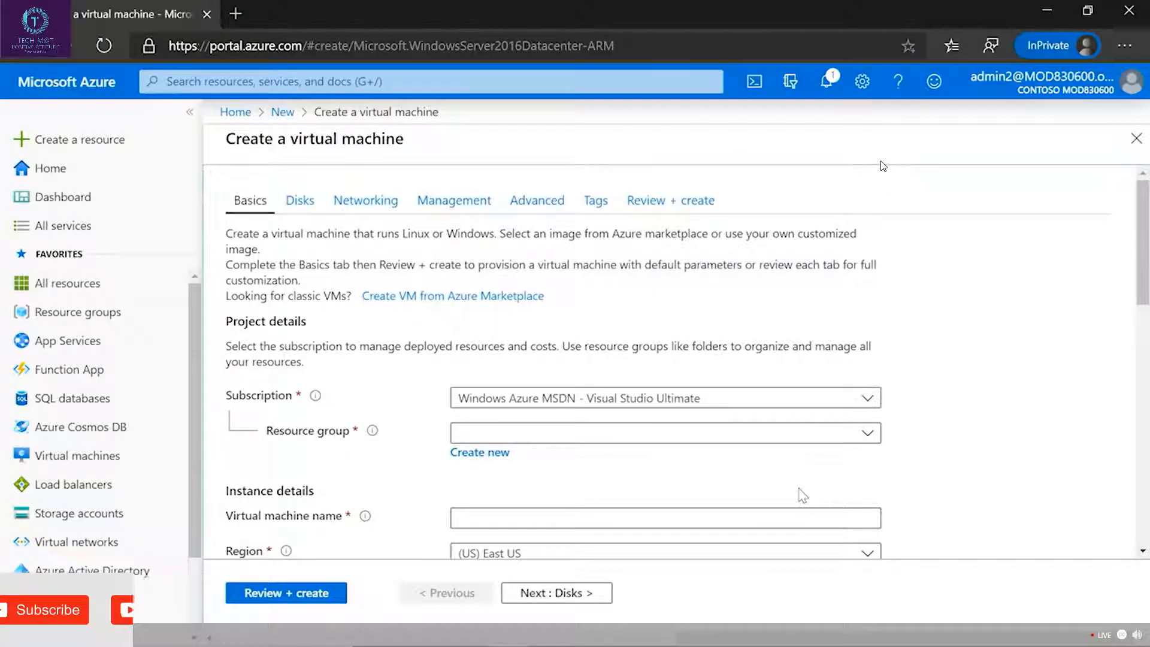
{"action": "left_click", "coordinate": [79, 316]}
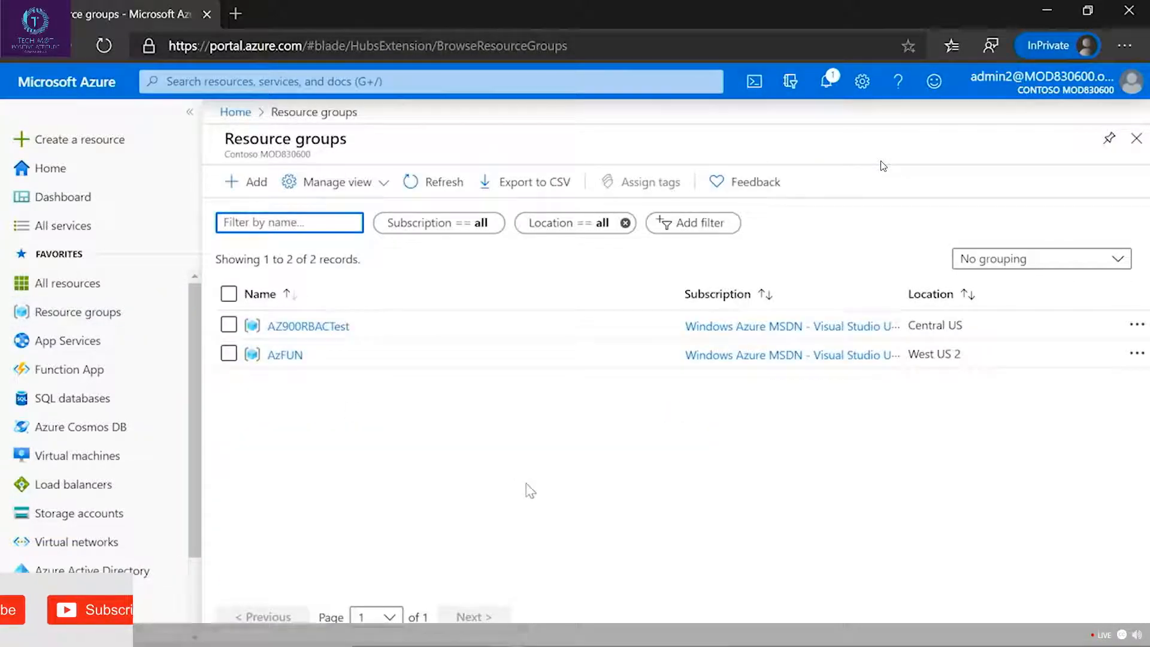
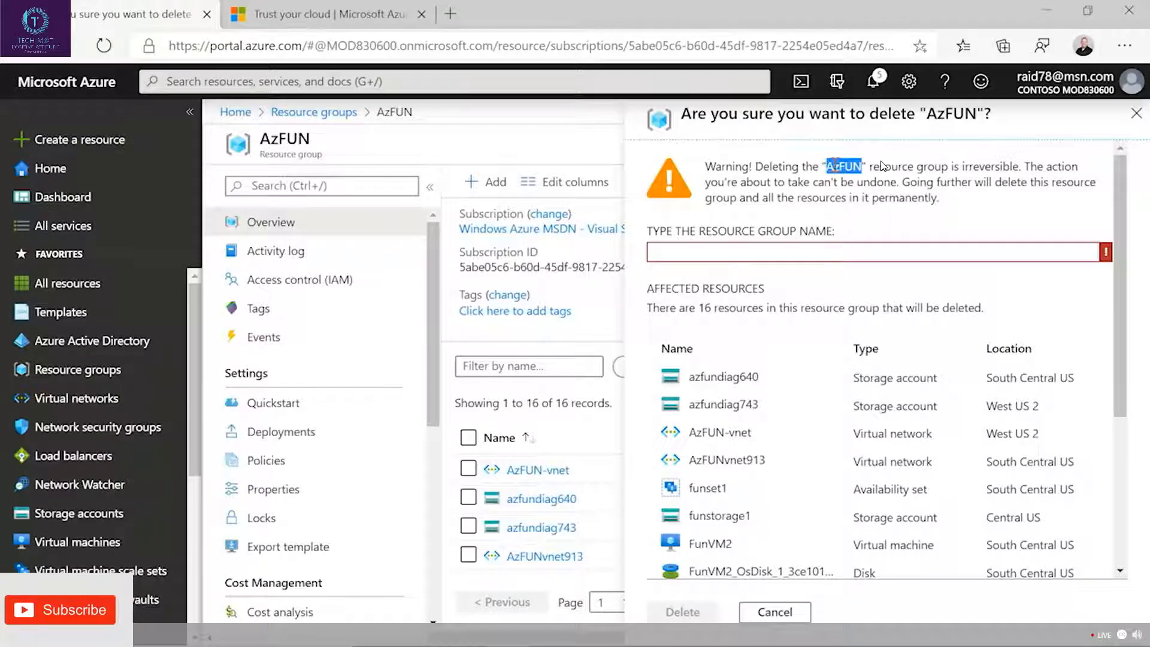
Copy the resource group name AzFUN from the warning, enter it as the deletion confirmation and try to delete the resource group.
{"action": "right_click", "coordinate": [842, 165]}
{"action": "left_click", "coordinate": [872, 179]}
{"action": "left_click", "coordinate": [725, 246]}
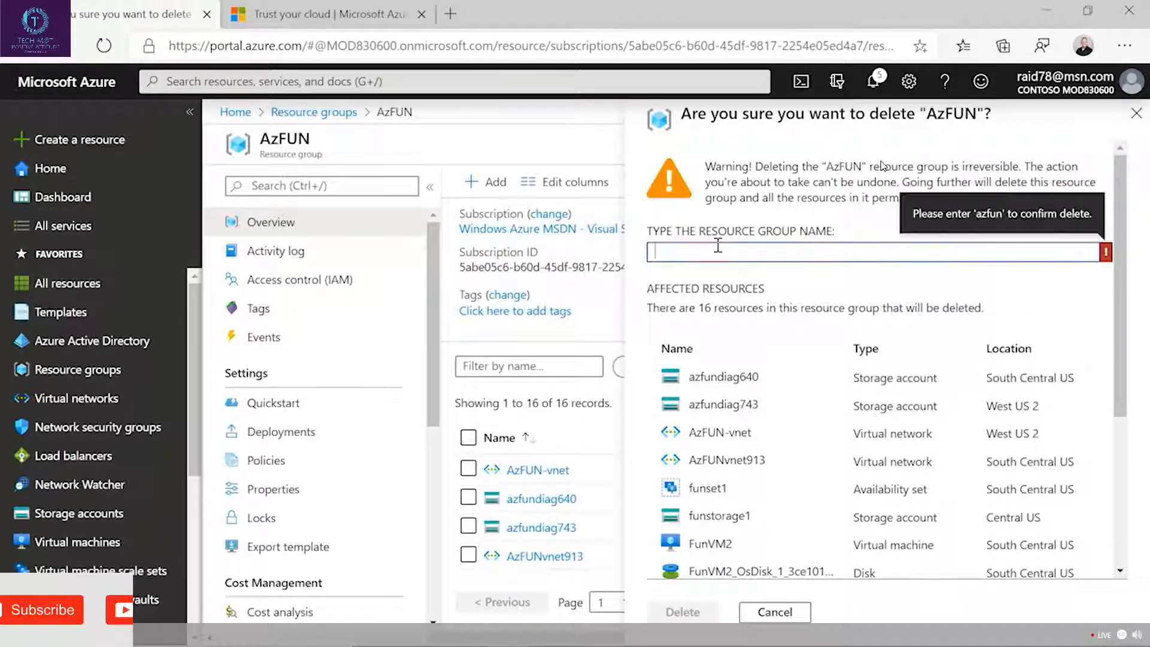
{"action": "right_click", "coordinate": [715, 249]}
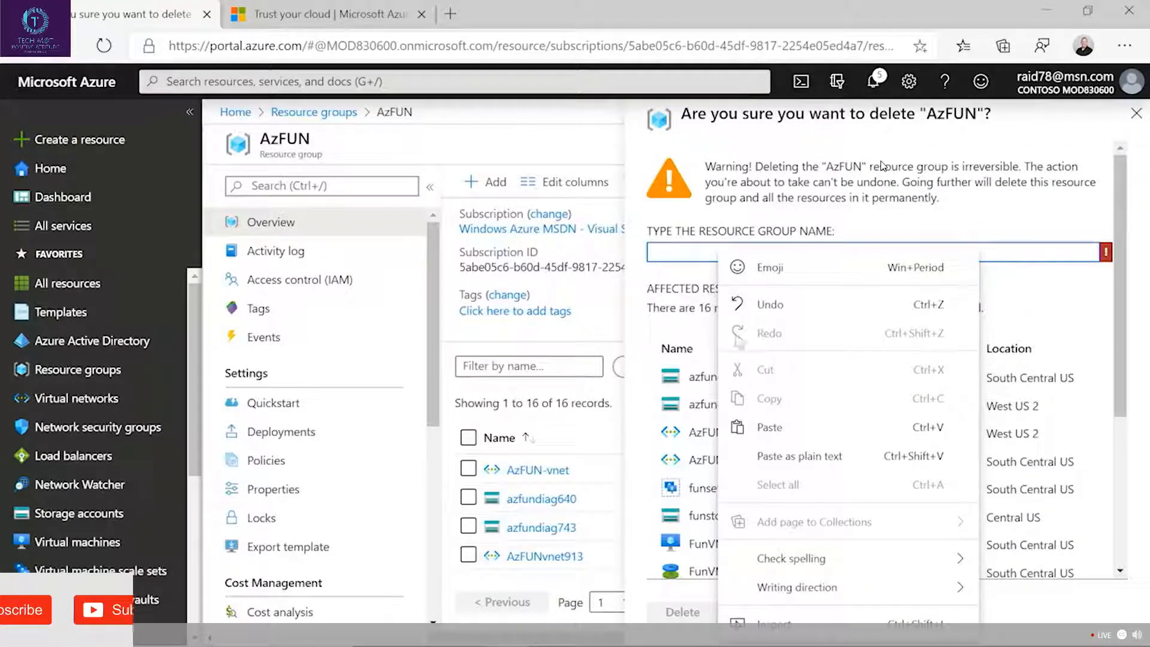
{"action": "left_click", "coordinate": [770, 427]}
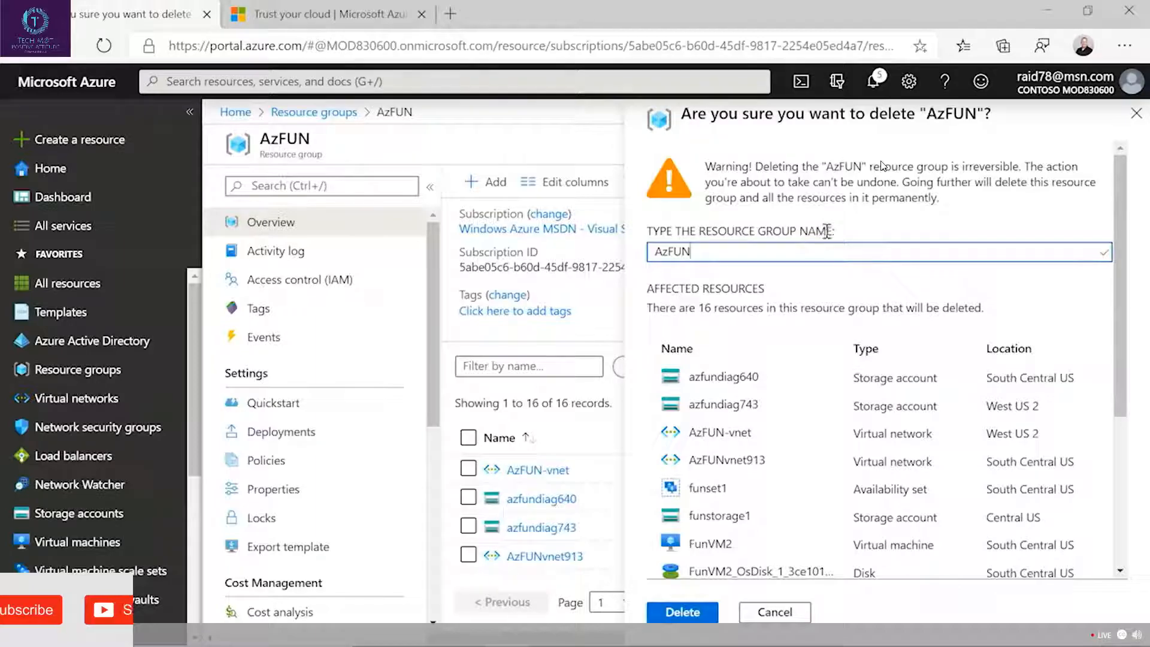
{"action": "left_click", "coordinate": [683, 611]}
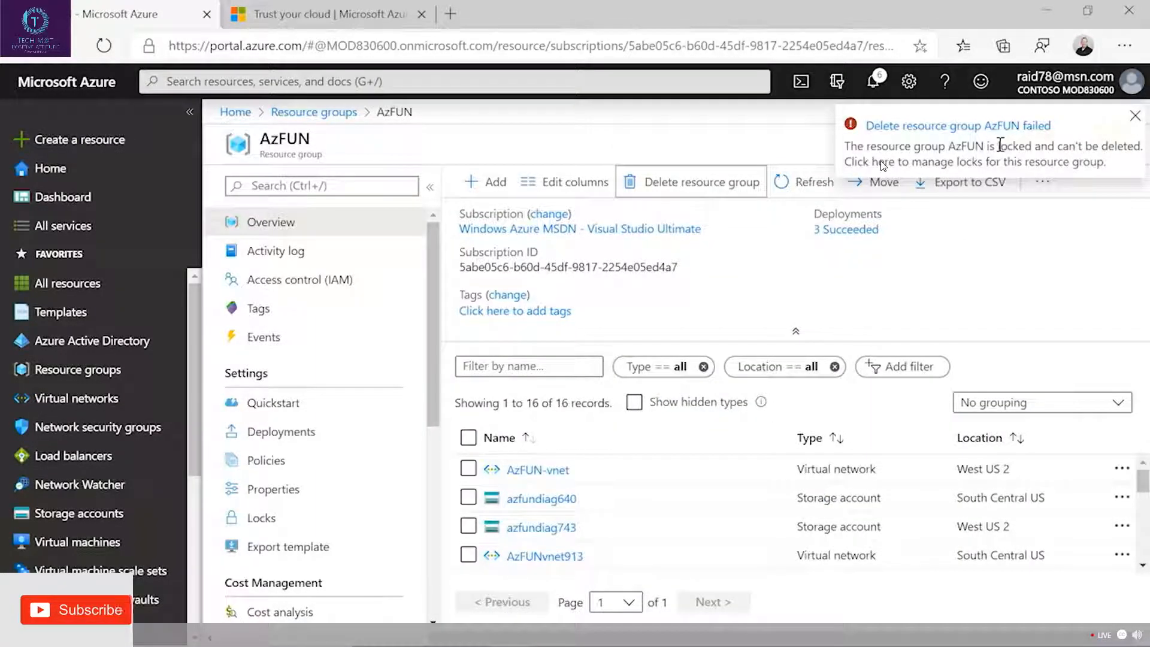
Highlight the lock wording in the notification and open AzFUN's Locks settings to review the locks listed there.
{"action": "left_click_drag", "start_coordinate": [1033, 146], "coordinate": [948, 150]}
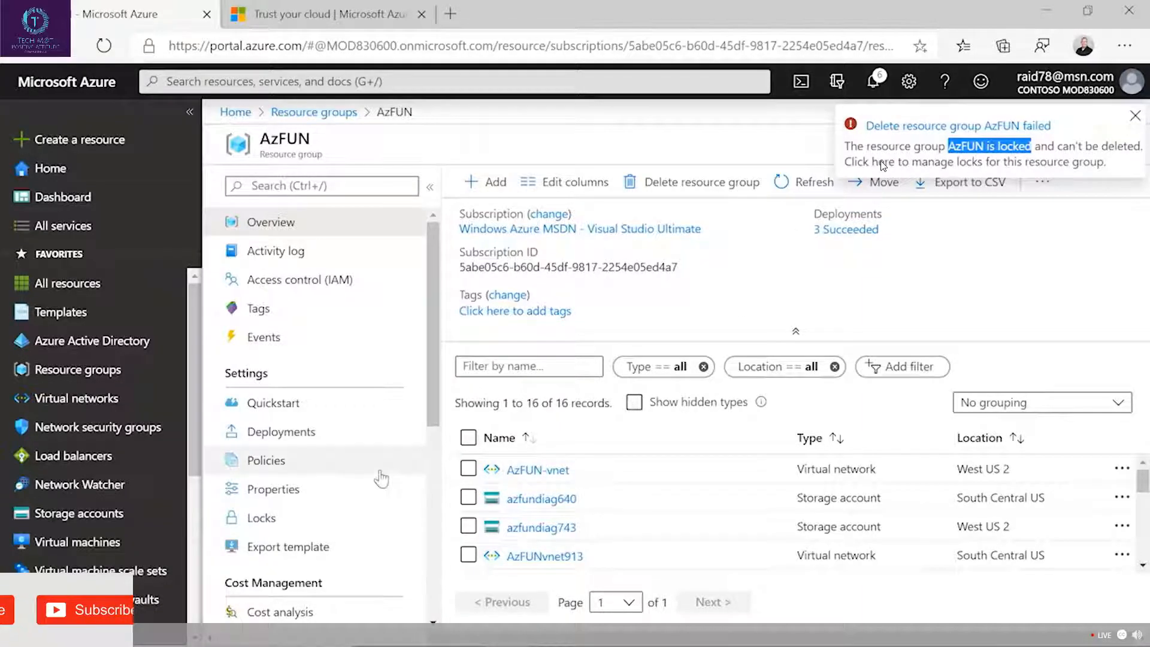
{"action": "scroll", "coordinate": [387, 484], "scroll_direction": "down", "scroll_amount": 2}
{"action": "scroll", "coordinate": [377, 497], "scroll_direction": "down", "scroll_amount": 3}
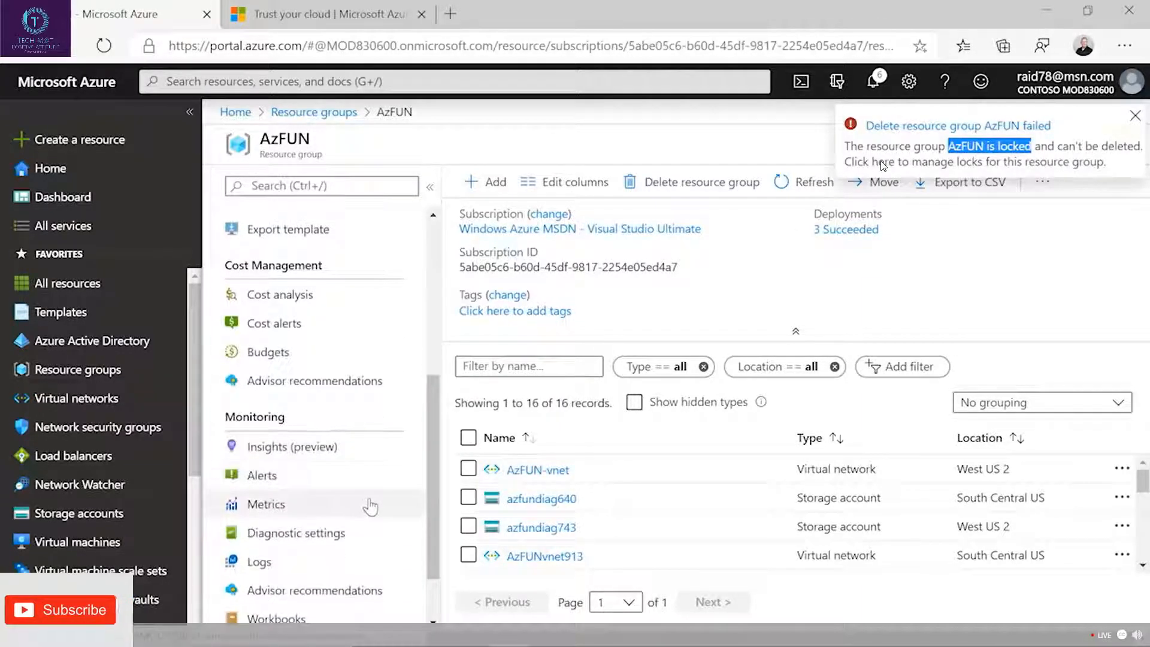
{"action": "scroll", "coordinate": [359, 503], "scroll_direction": "up", "scroll_amount": 6}
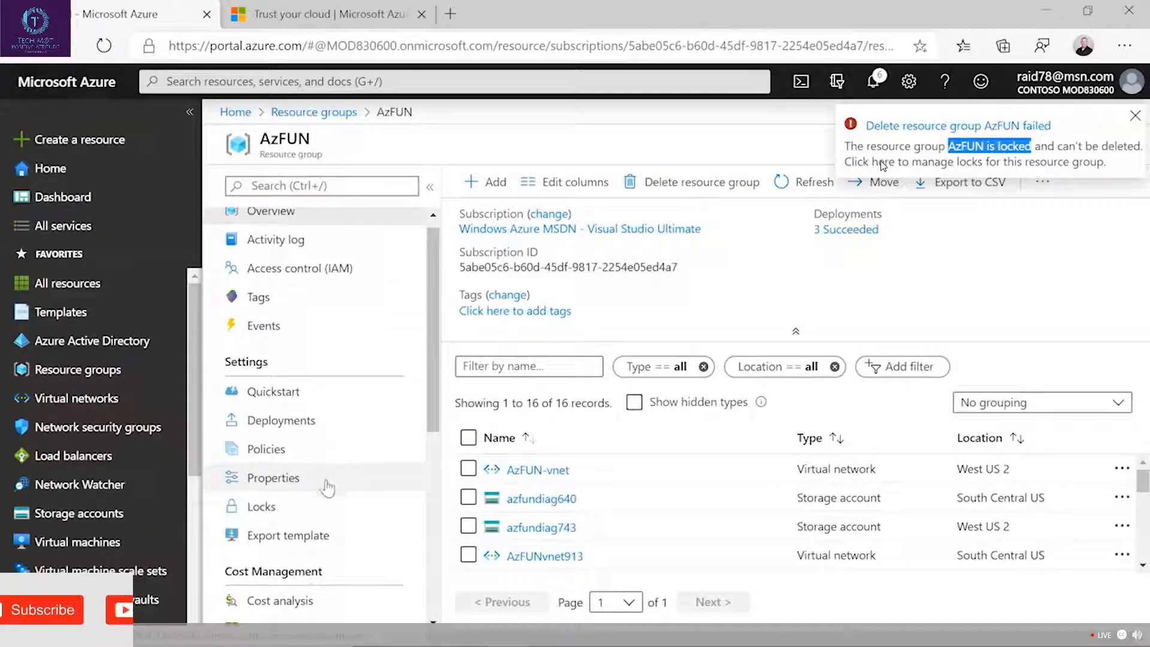
{"action": "left_click", "coordinate": [326, 508]}
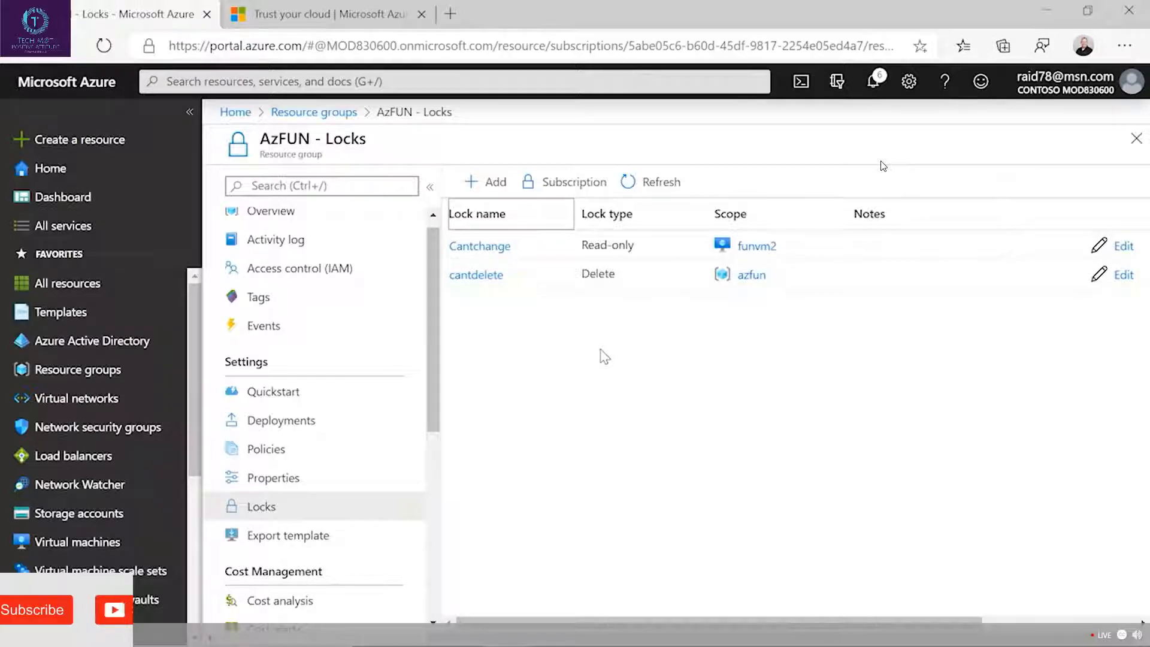
Open the FunVM2 virtual machine from the Cantchange lock's scope and try to stop it without reserving its public IP address.
{"action": "left_click", "coordinate": [755, 247]}
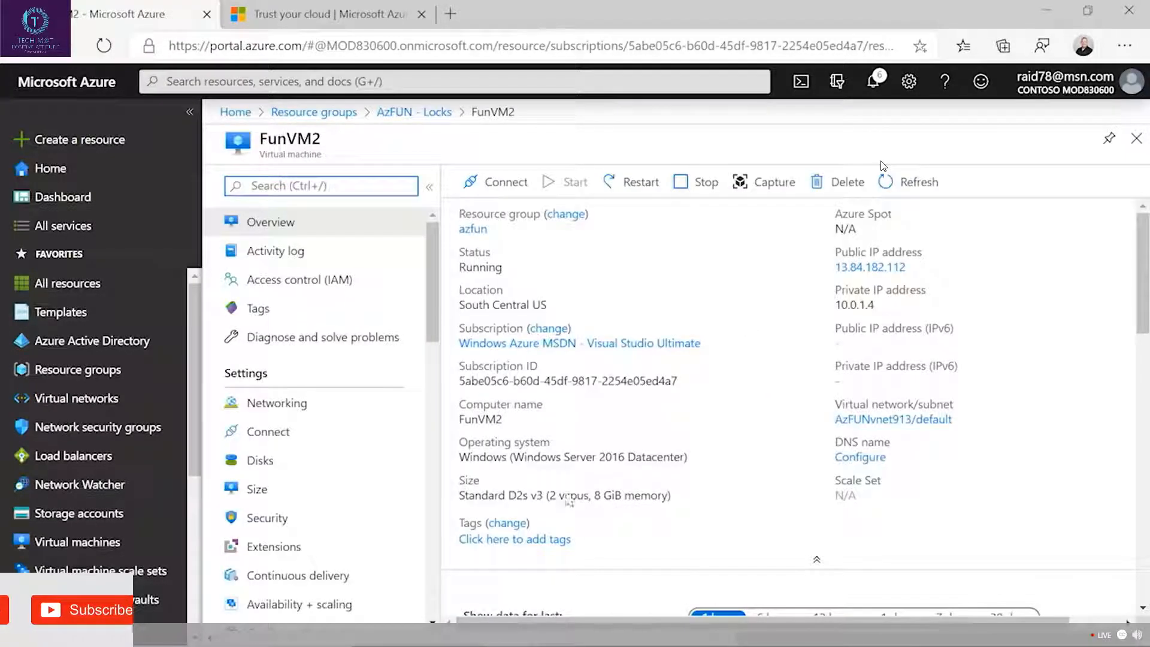
{"action": "left_click", "coordinate": [692, 186]}
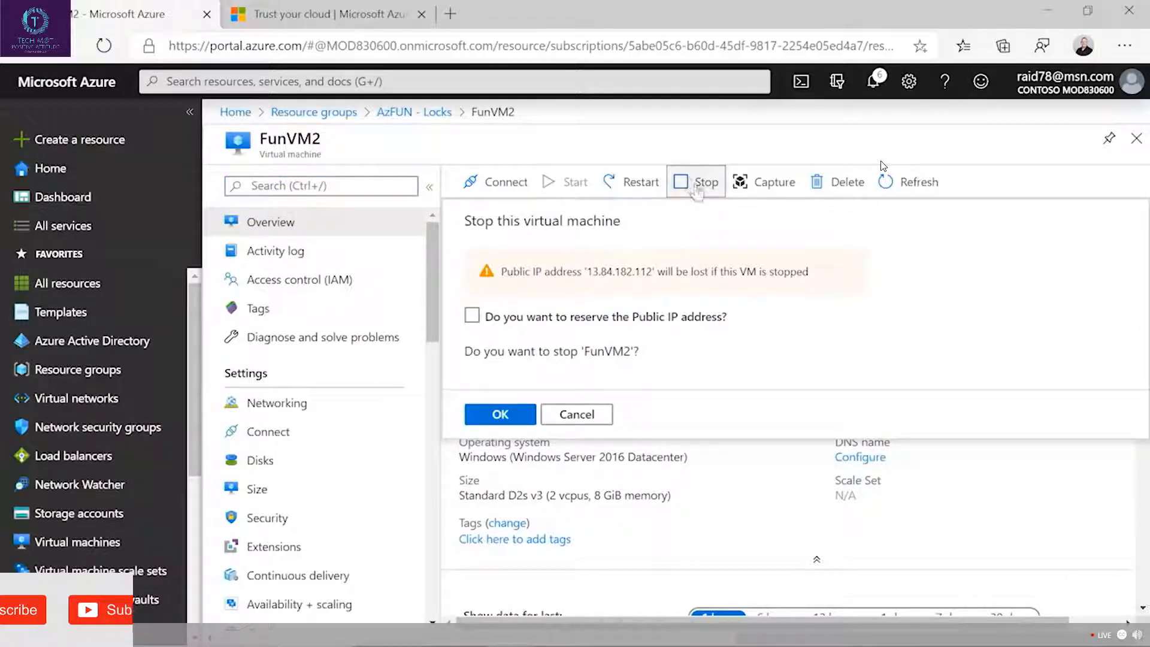
{"action": "left_click", "coordinate": [498, 419]}
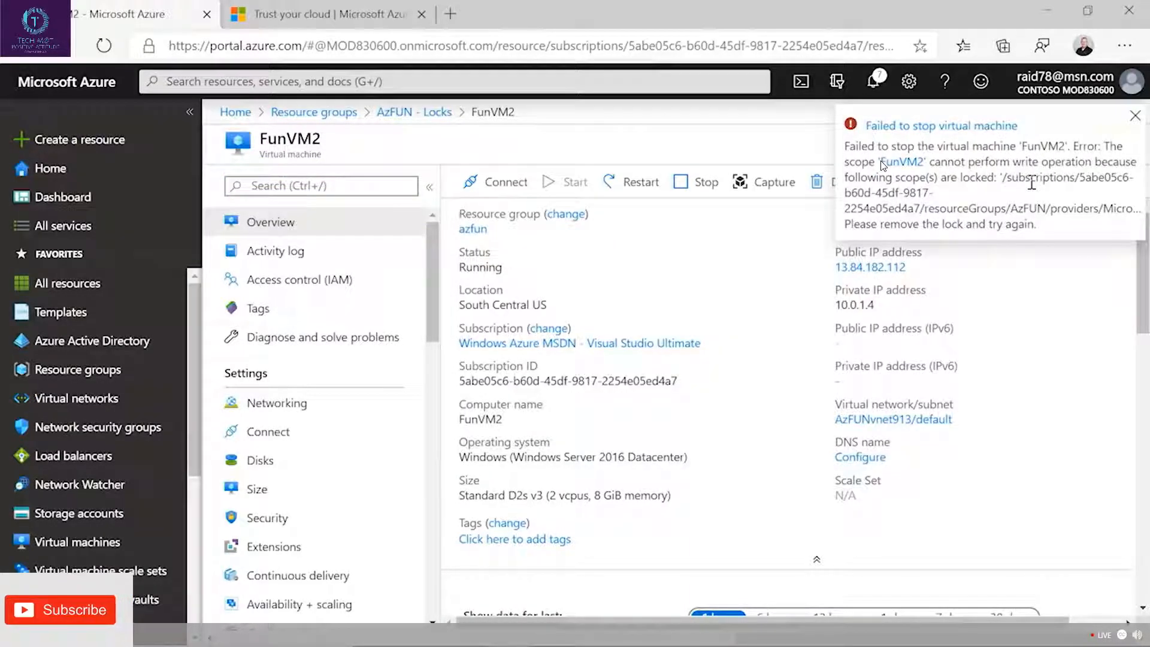